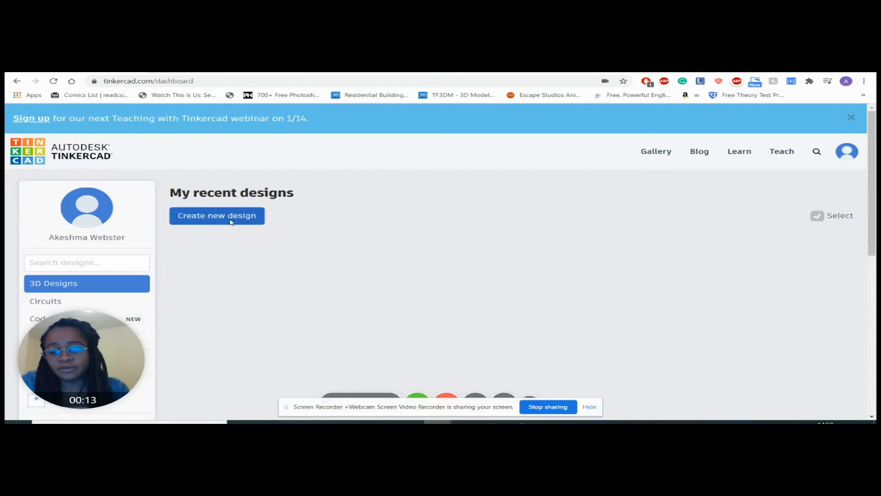
Step: Create a new 3D design and rename it "Learning Basics"
click(231, 222)
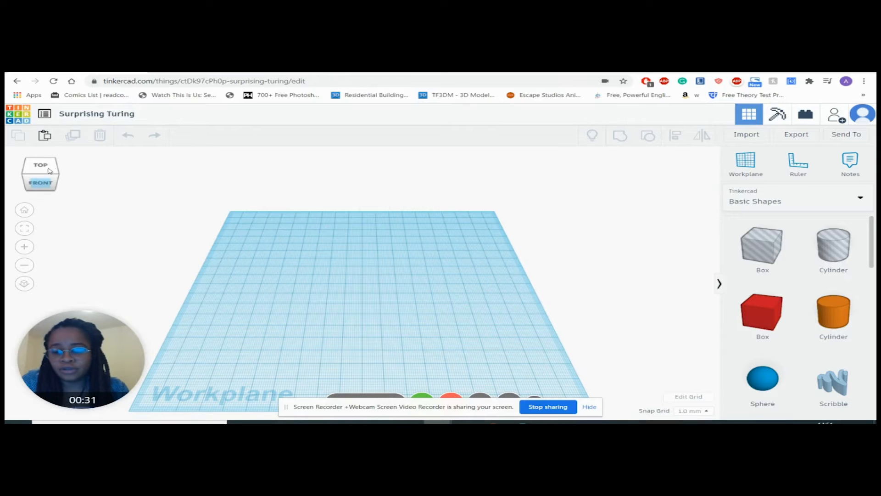
click(97, 116)
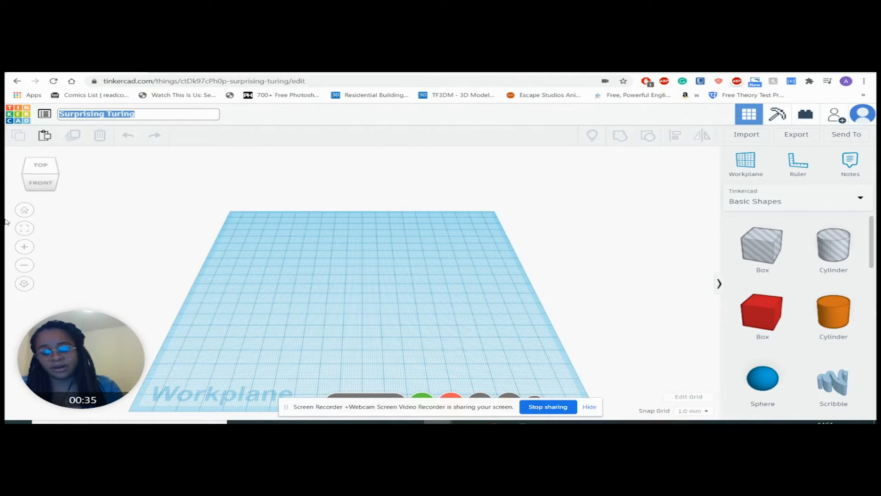
text(Learning Basics)
click(90, 131)
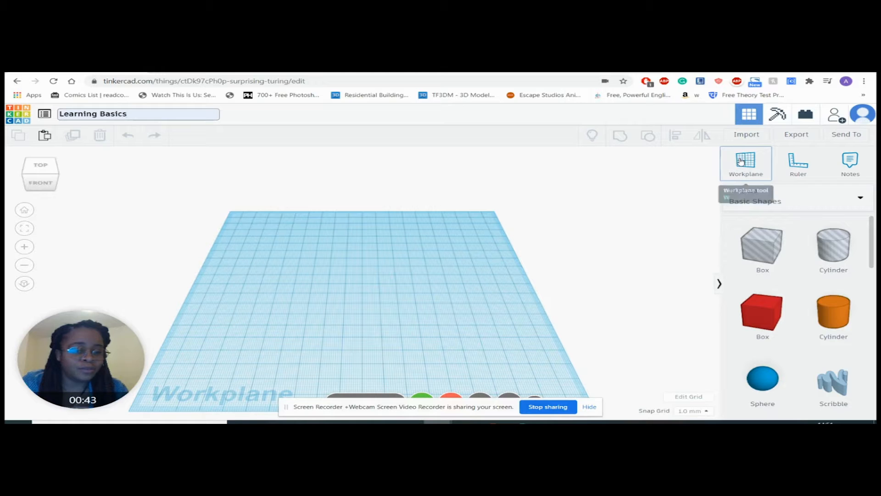
Step: Place a ruler on the left edge of the workplane and dismiss it
click(805, 167)
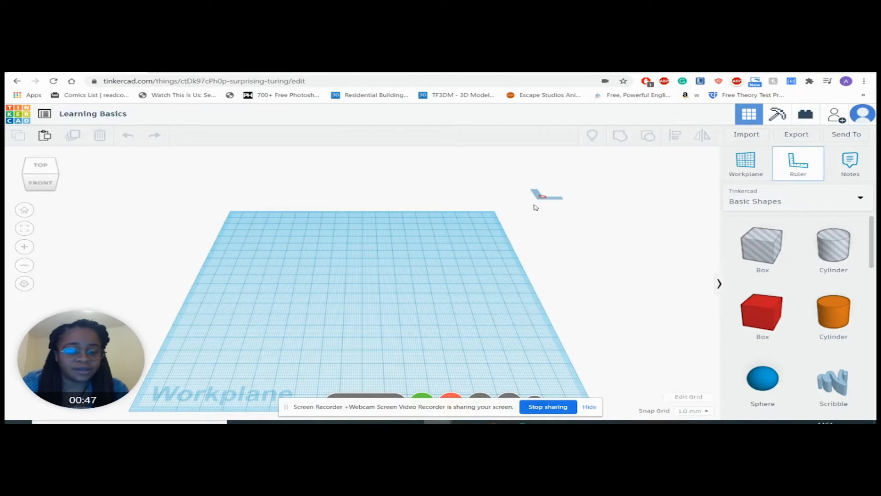
click(239, 283)
click(195, 267)
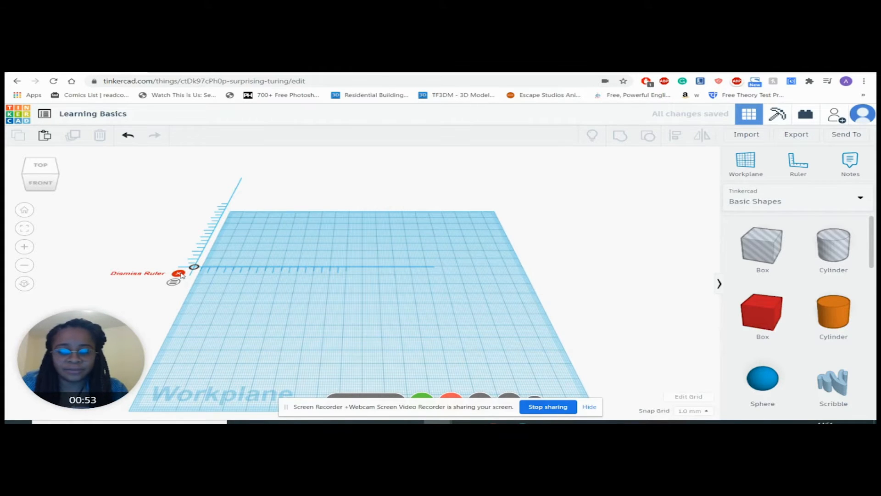
click(179, 273)
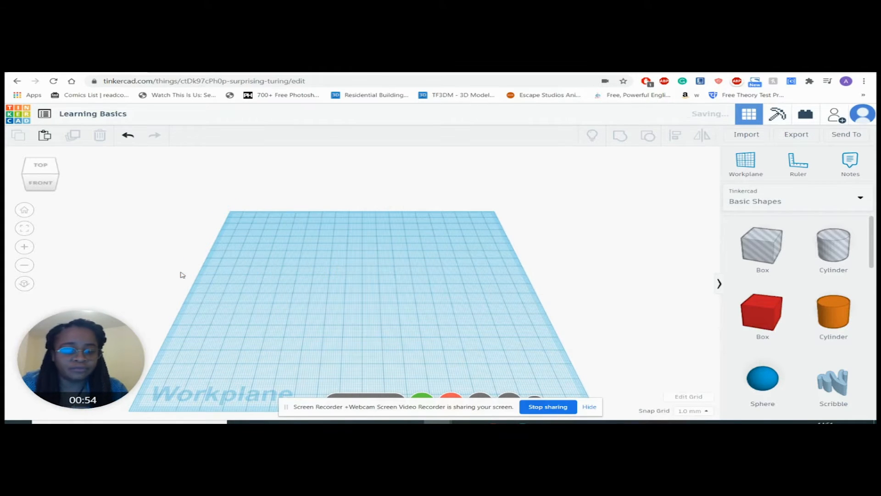
Step: Add a solid red box from the Basic Shapes collection near the middle of the workplane
click(800, 208)
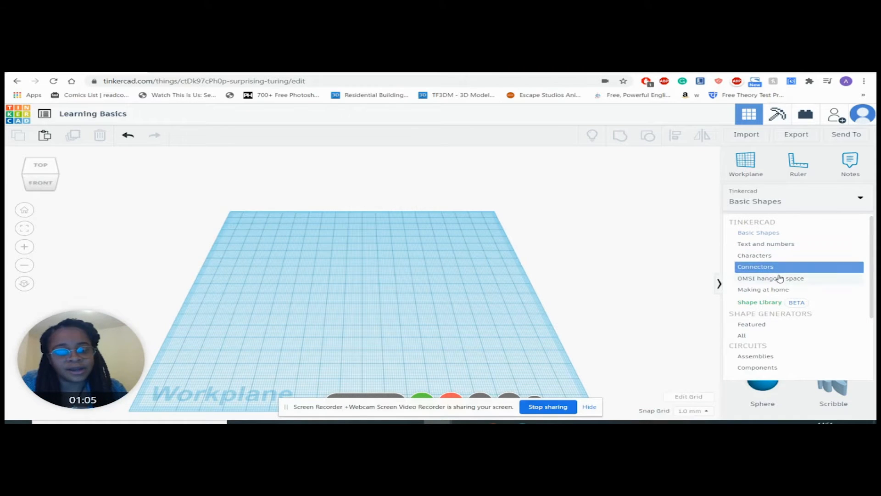
click(775, 210)
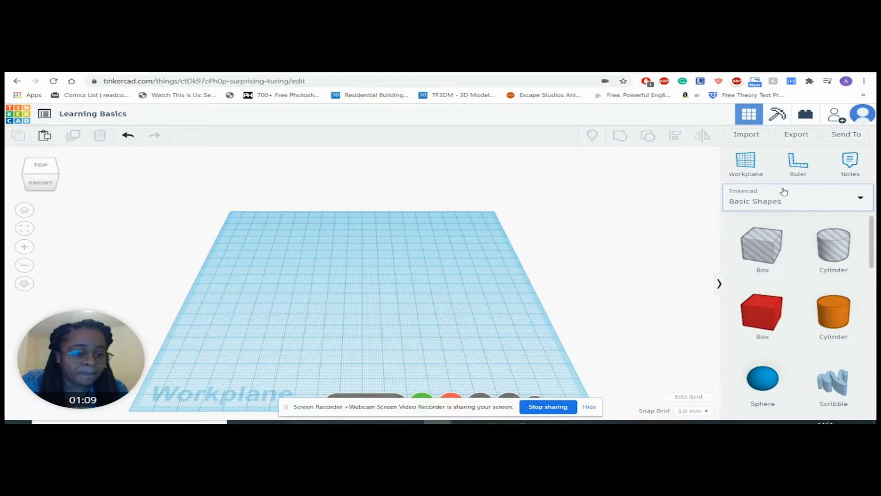
scroll(794, 288, down, 10)
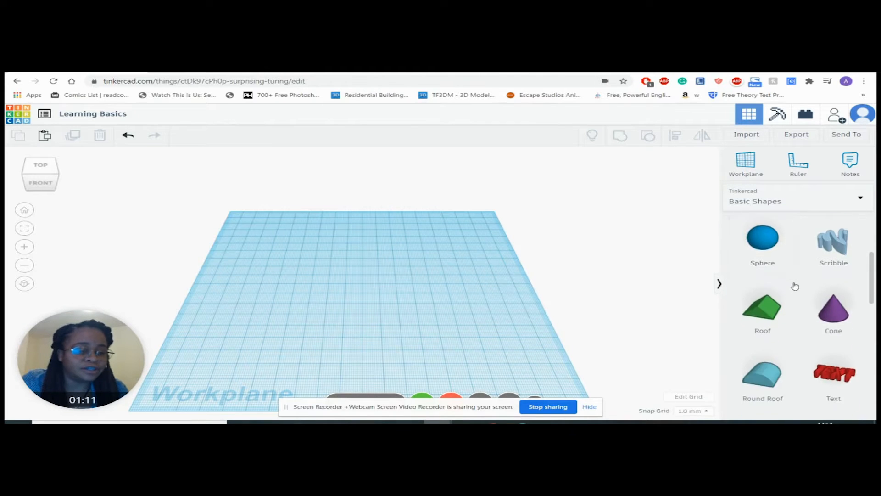
scroll(788, 288, up, 10)
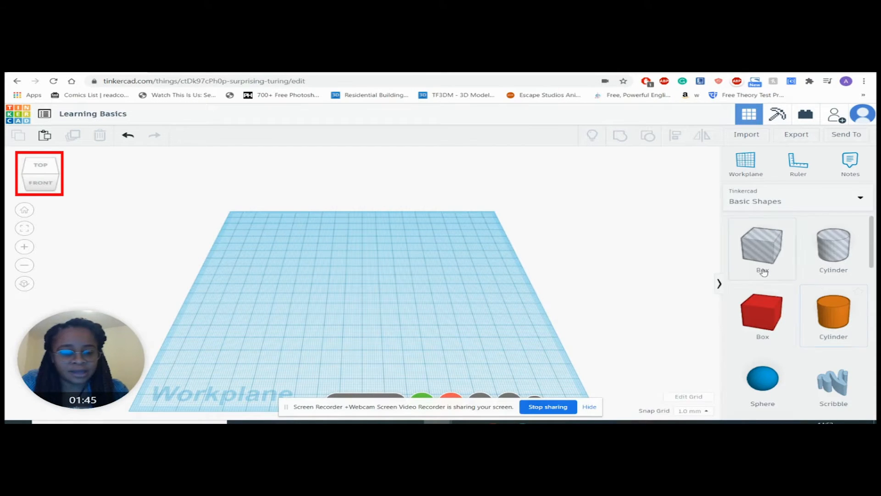
drag(758, 318, 346, 278)
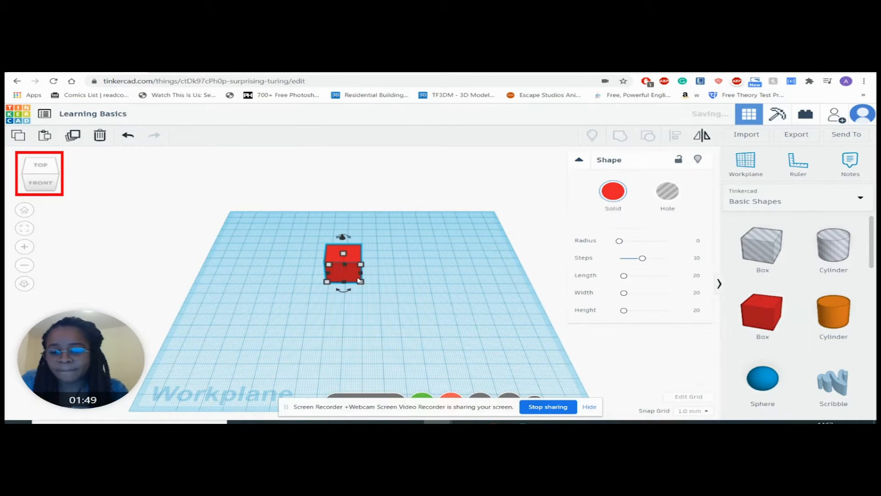
Step: Inspect the box from the top, front, right and left sides, ending with an orbit to an angled view
click(39, 166)
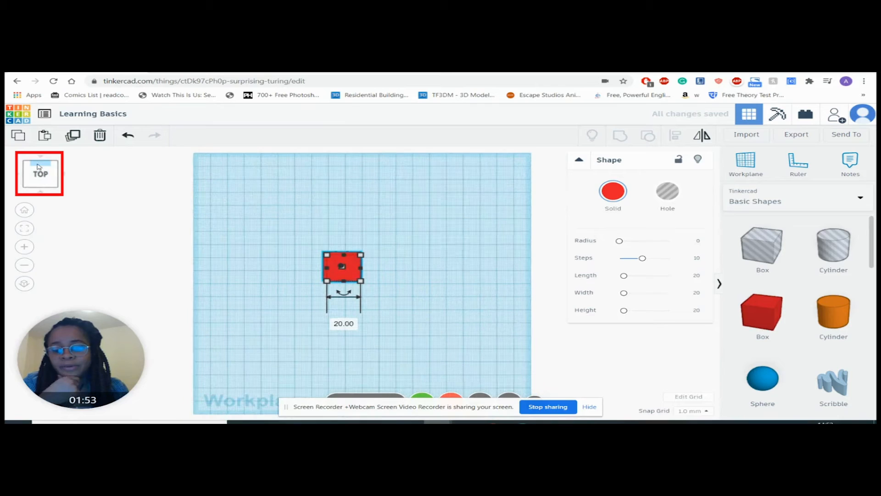
click(41, 192)
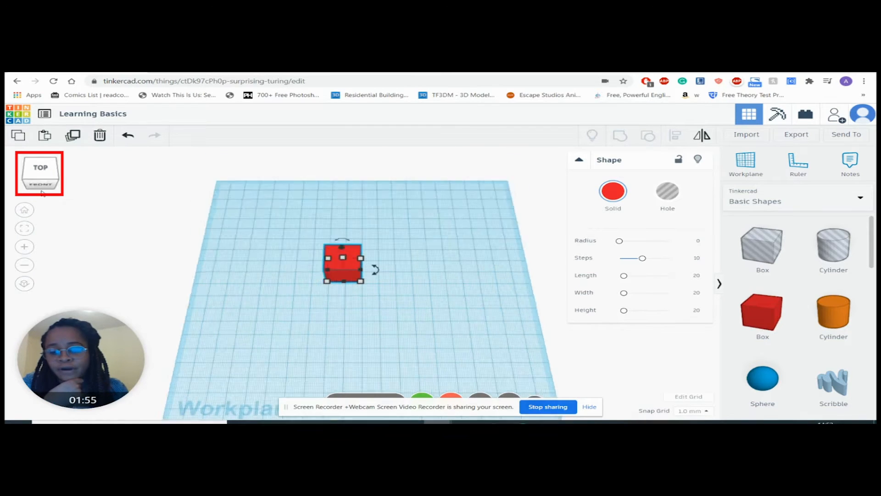
click(66, 177)
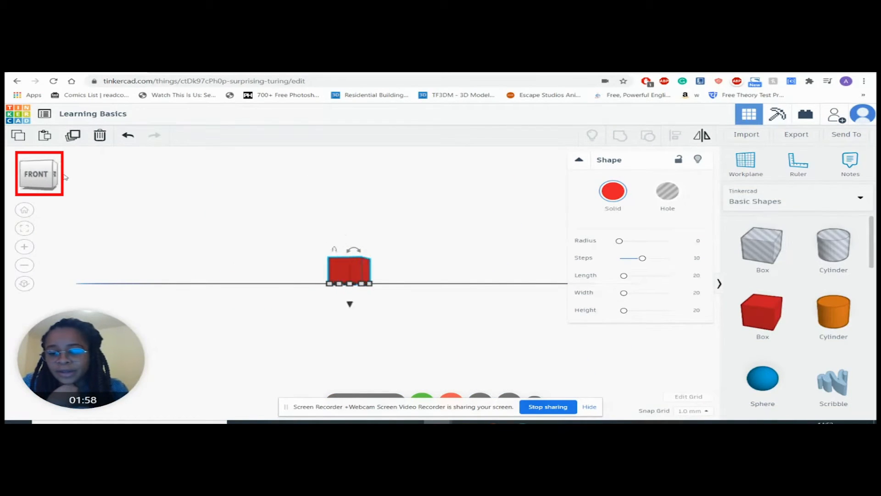
click(19, 175)
click(19, 176)
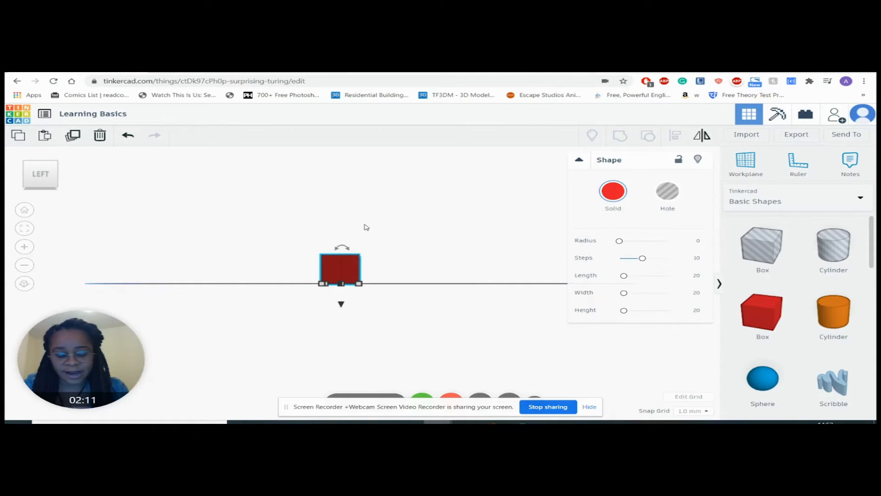
right_drag(396, 214, 315, 236)
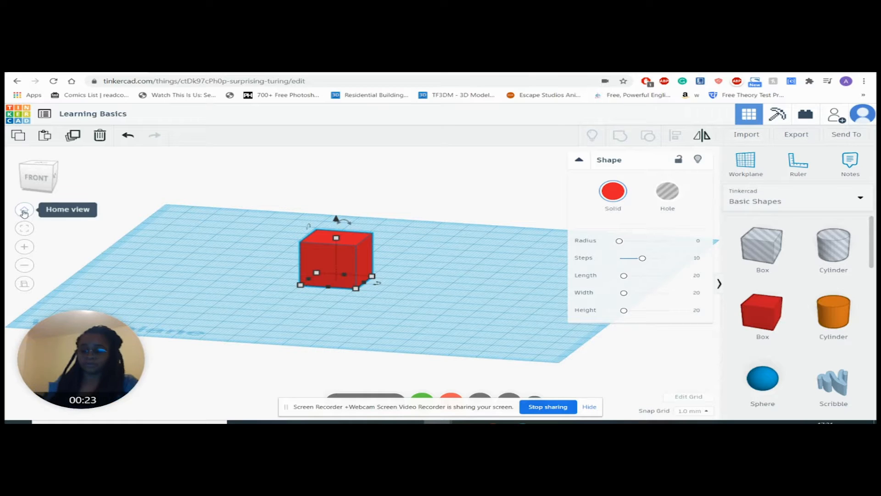
Step: Return to the home view, fit the box in the view and orbit around it
click(25, 209)
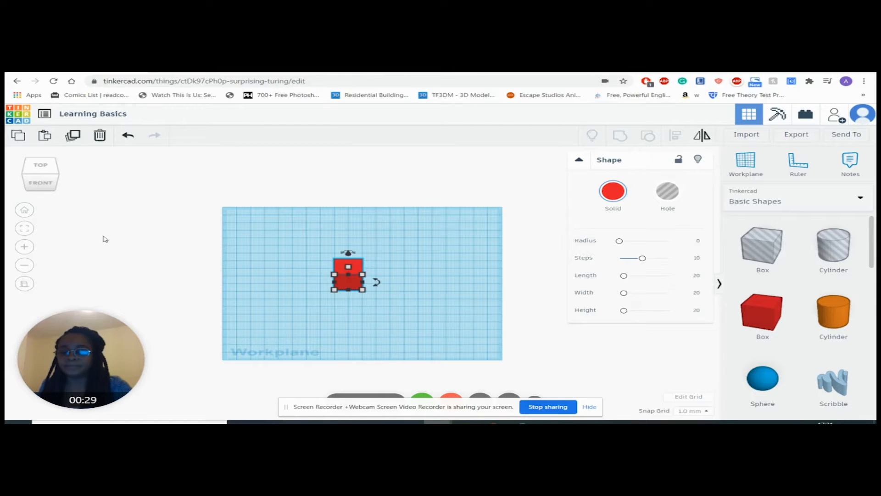
click(26, 229)
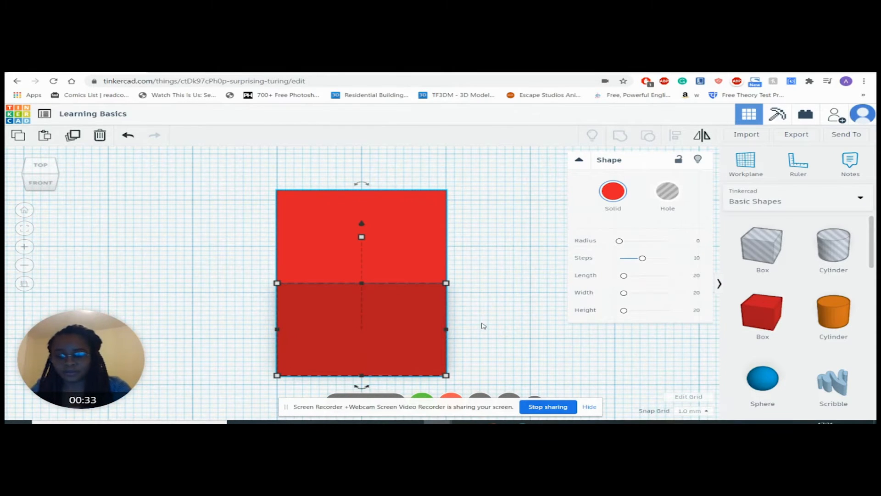
drag(478, 329, 480, 291)
right_drag(490, 324, 464, 348)
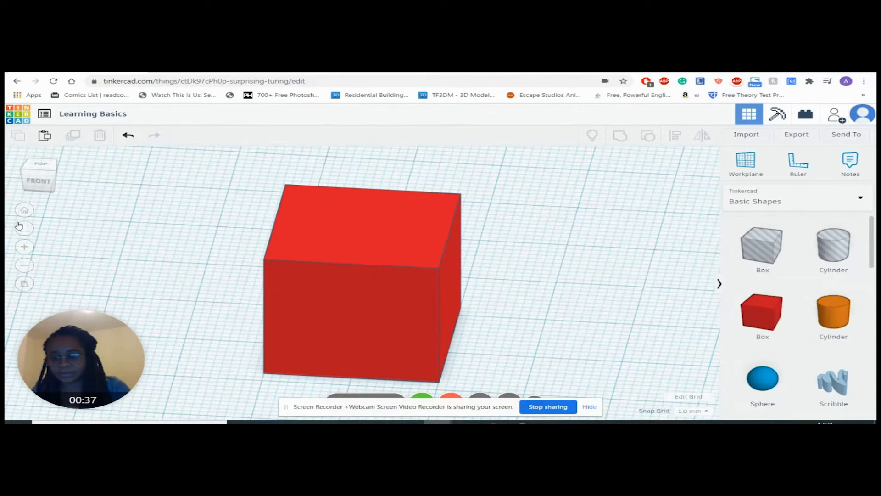
Step: Zoom in and out on the box several times to examine it at different magnifications
click(25, 248)
click(25, 249)
click(25, 249)
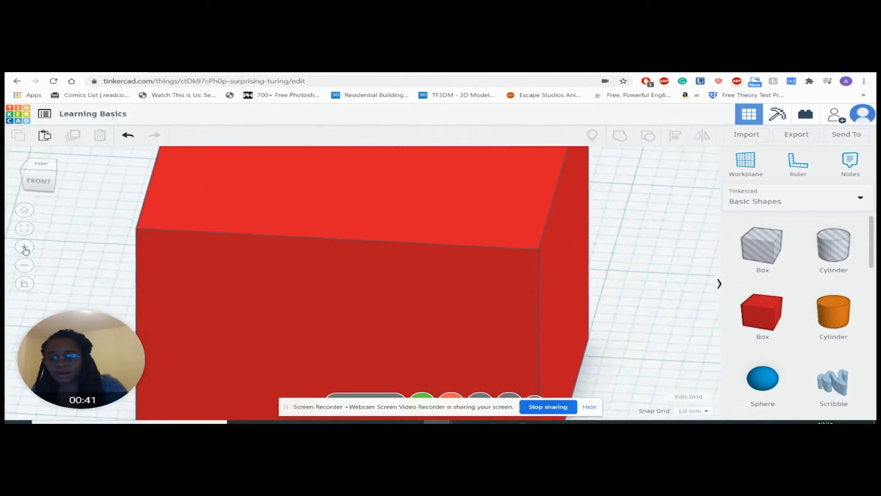
click(26, 249)
click(25, 265)
click(25, 266)
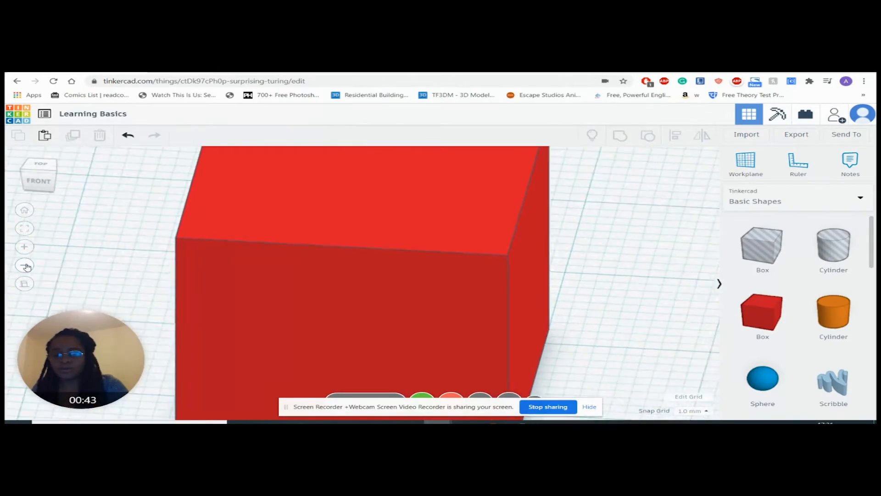
click(26, 266)
click(25, 266)
click(28, 268)
click(27, 267)
click(26, 249)
click(26, 250)
click(27, 249)
click(26, 249)
click(25, 266)
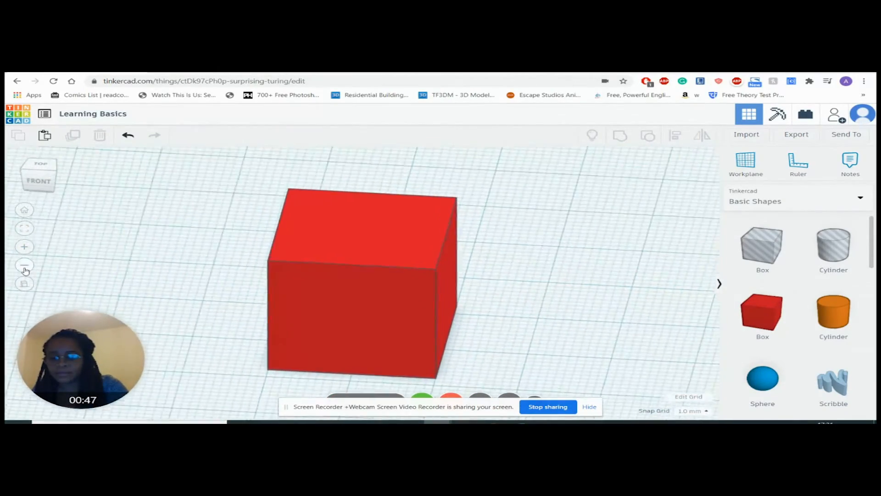
click(26, 266)
click(25, 266)
click(25, 247)
click(25, 246)
click(25, 246)
click(25, 246)
click(26, 266)
click(26, 266)
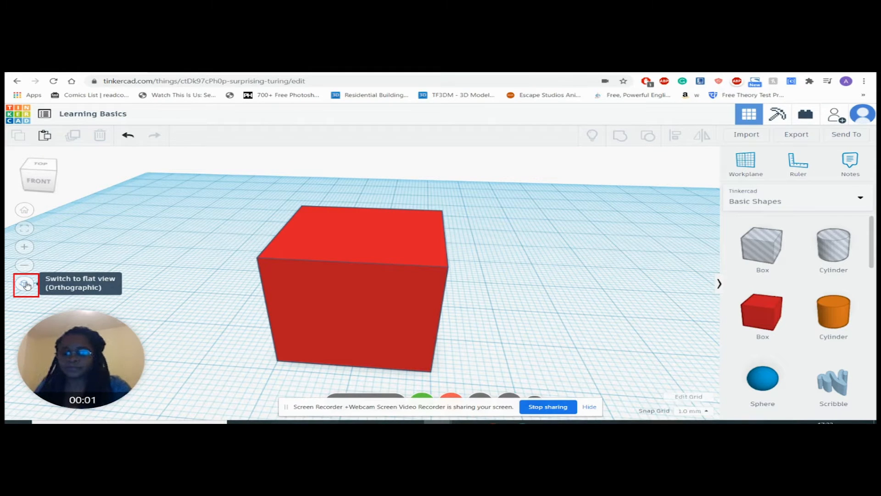
Step: Compare the box in orthographic and perspective projection, and orbit around it in perspective
click(26, 284)
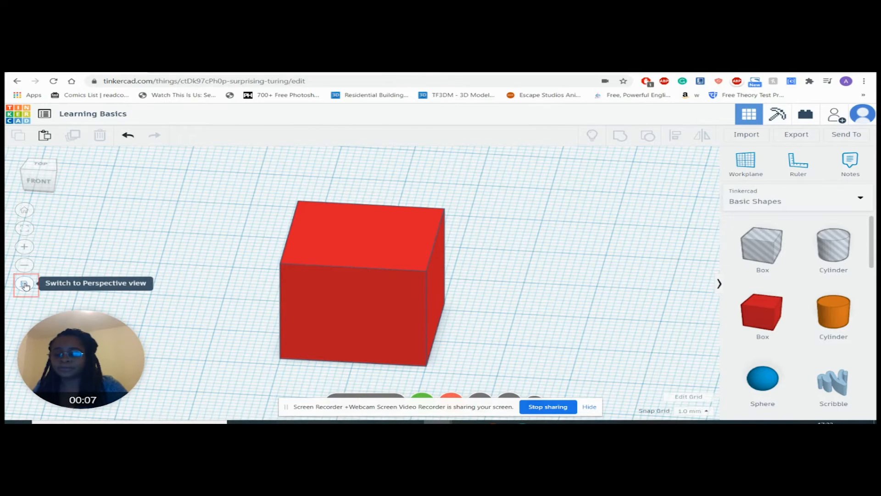
click(25, 284)
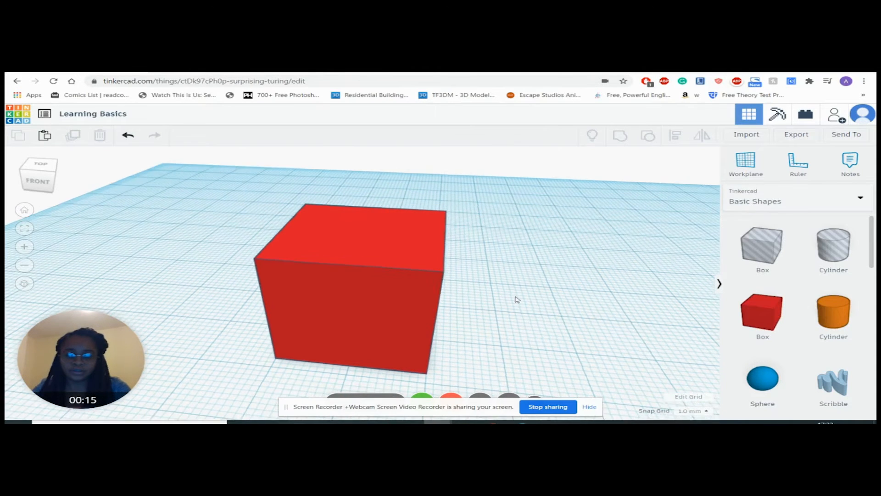
right_drag(517, 299, 452, 296)
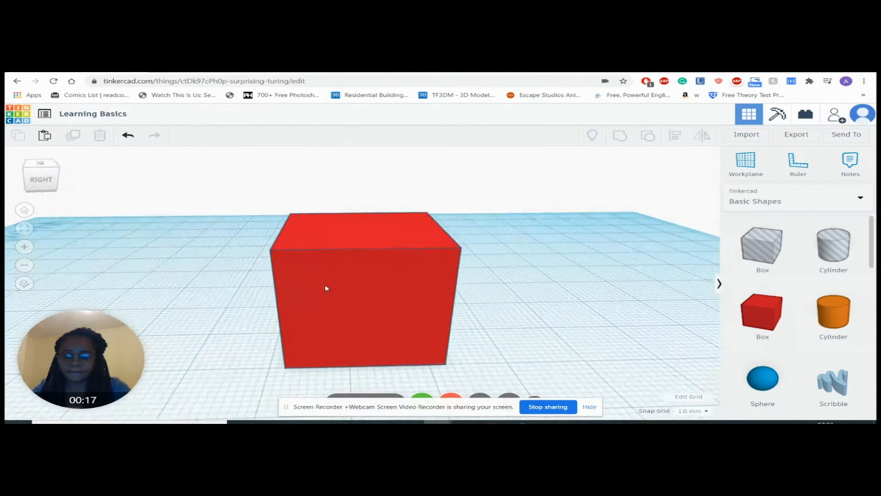
right_drag(329, 293, 505, 299)
scroll(504, 299, down, 5)
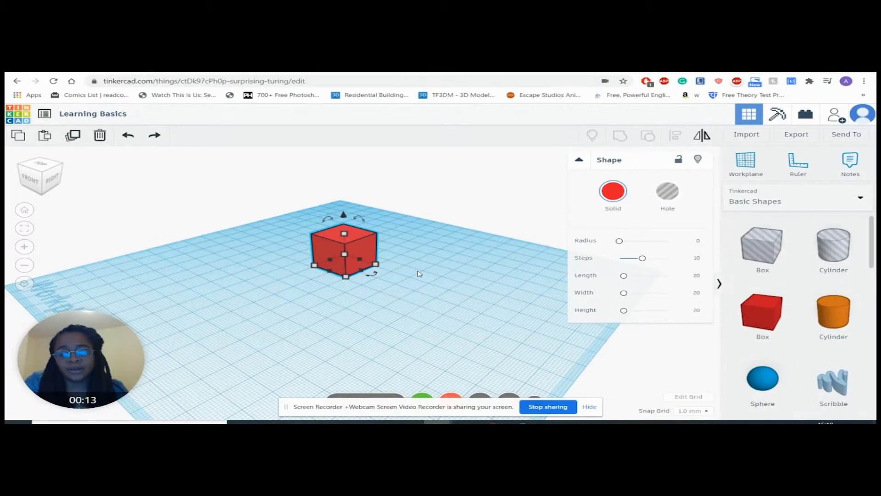
Step: Deselect and reselect the red box, and zoom in and out on it to examine its handles
mouse_move(362, 219)
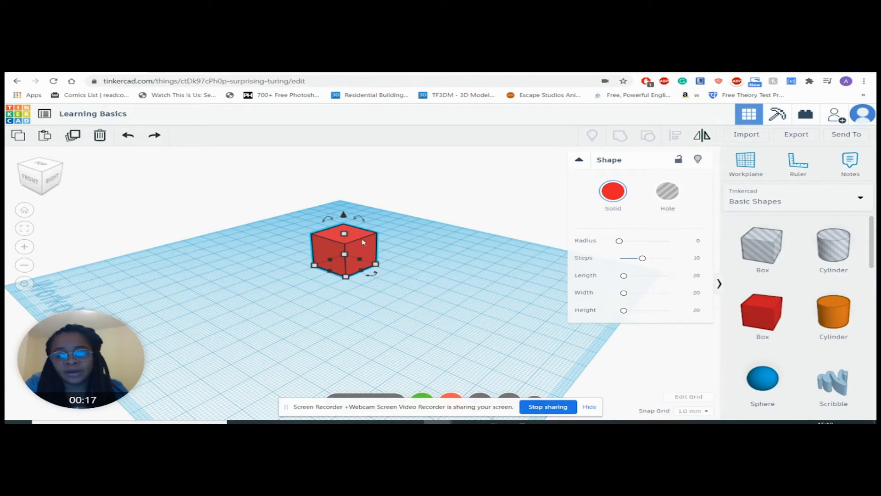
click(454, 206)
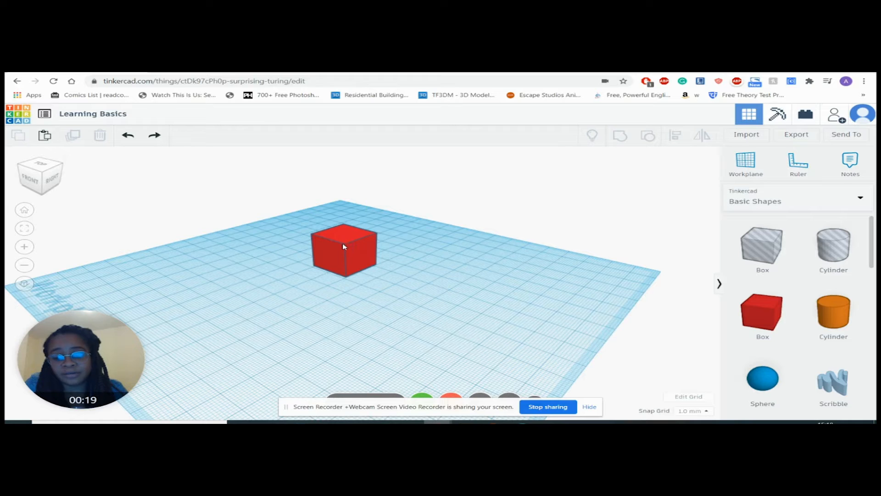
click(343, 246)
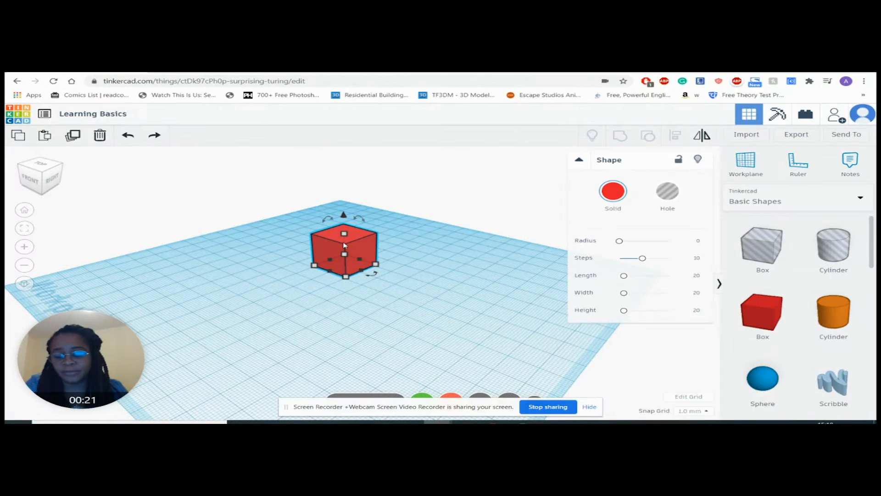
scroll(343, 242, up, 5)
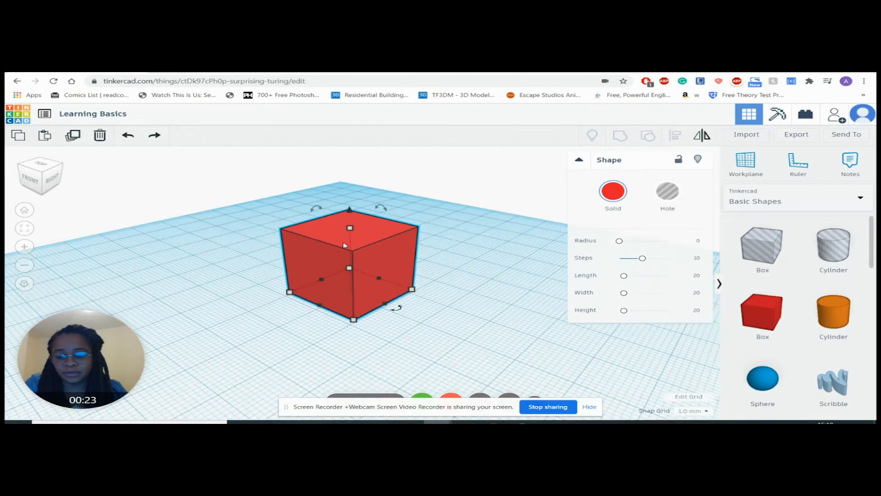
scroll(343, 245, down, 6)
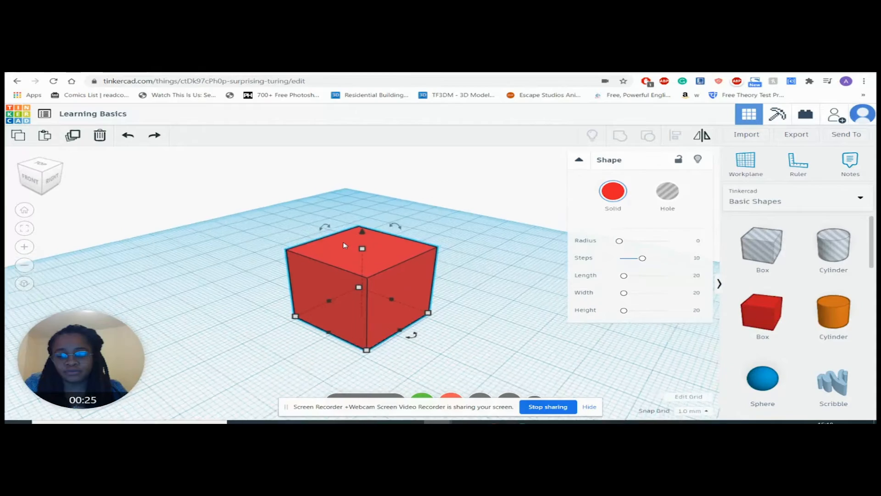
scroll(343, 245, up, 2)
scroll(343, 244, down, 3)
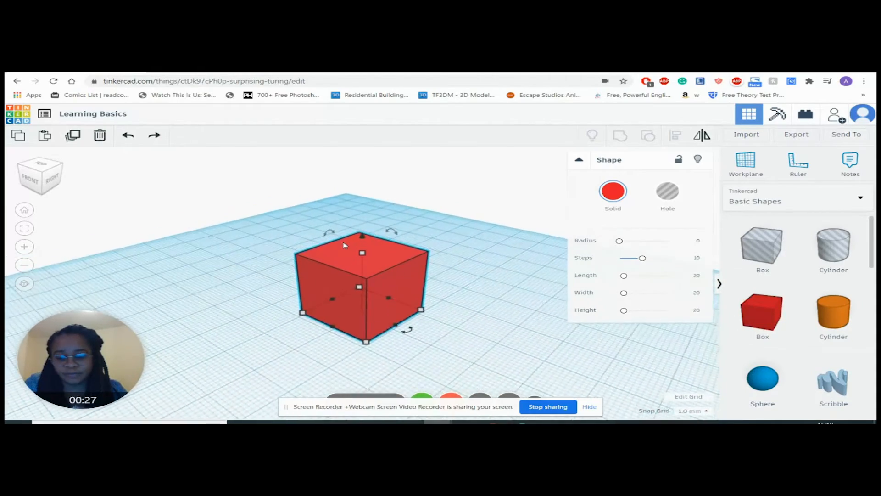
scroll(343, 241, up, 1)
scroll(344, 244, down, 3)
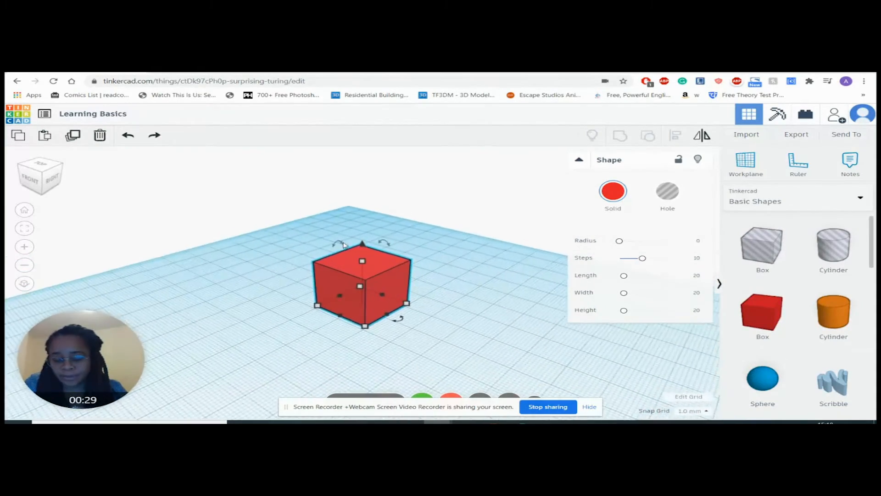
scroll(345, 244, up, 5)
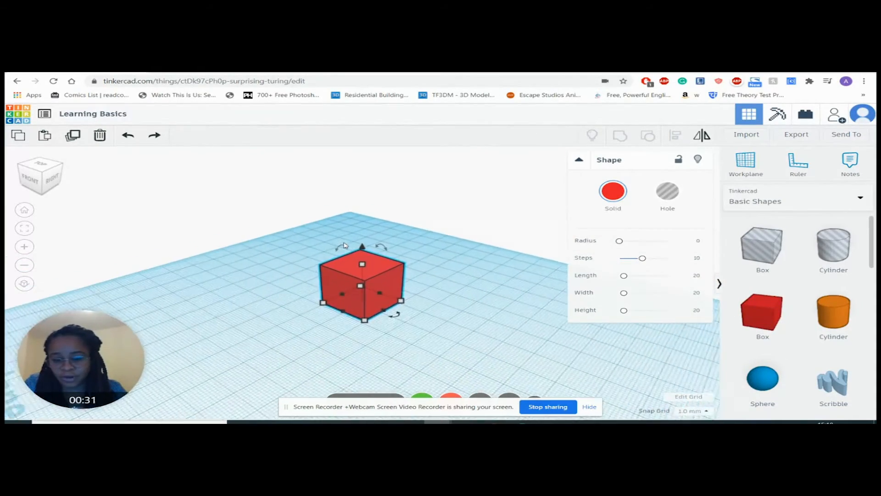
Step: Try tilting the red box with its rotation handle, and undo the rotation
scroll(345, 245, down, 5)
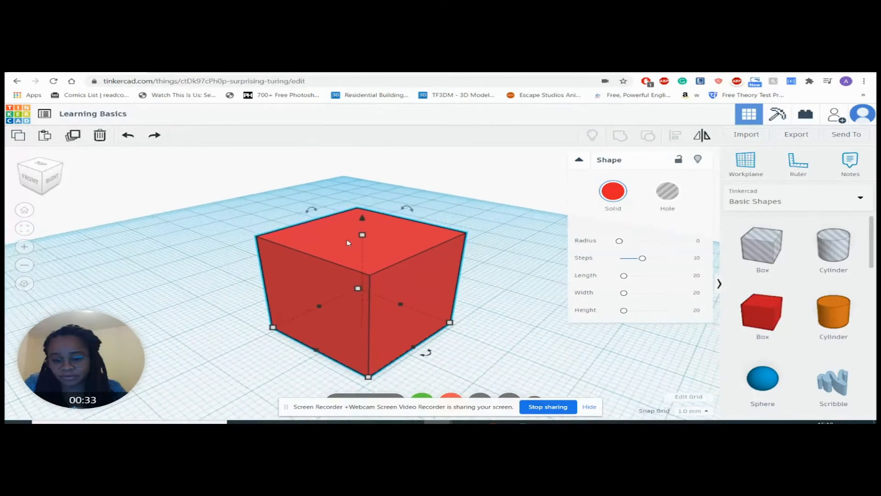
scroll(348, 243, up, 3)
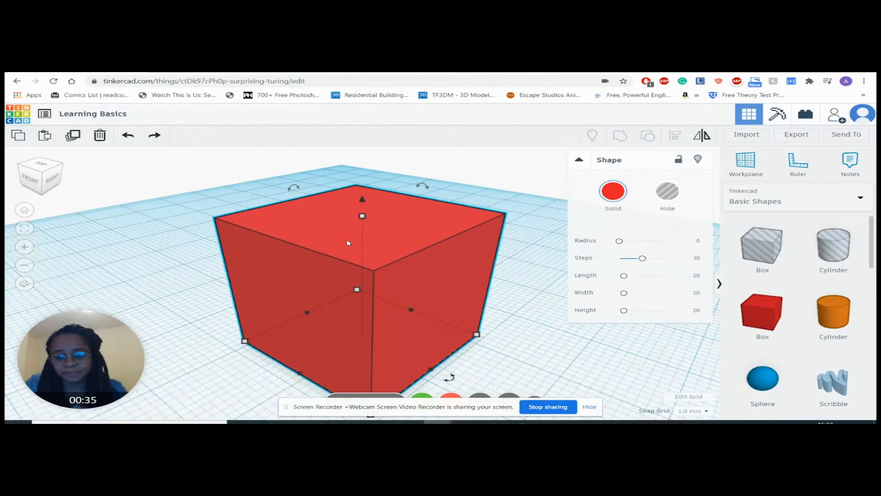
mouse_move(398, 243)
right_down()
mouse_move(419, 252)
mouse_move(519, 238)
mouse_move(408, 253)
right_up()
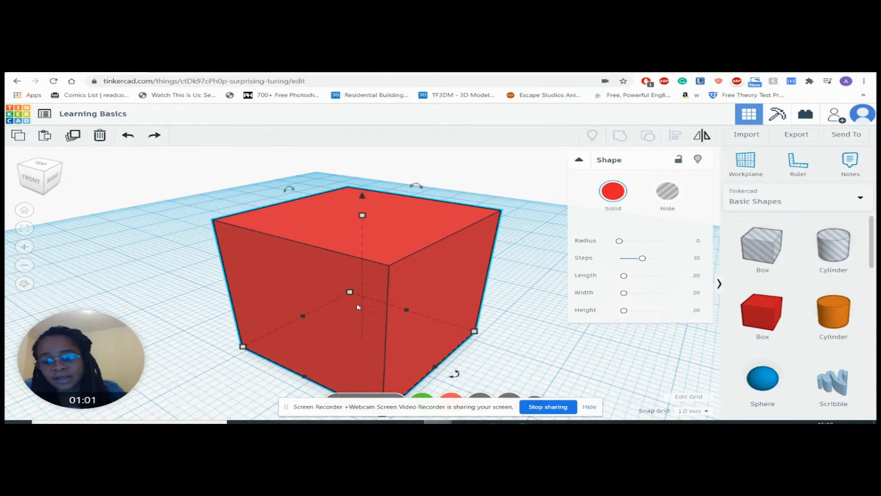
drag(422, 190, 448, 241)
scroll(449, 241, down, 5)
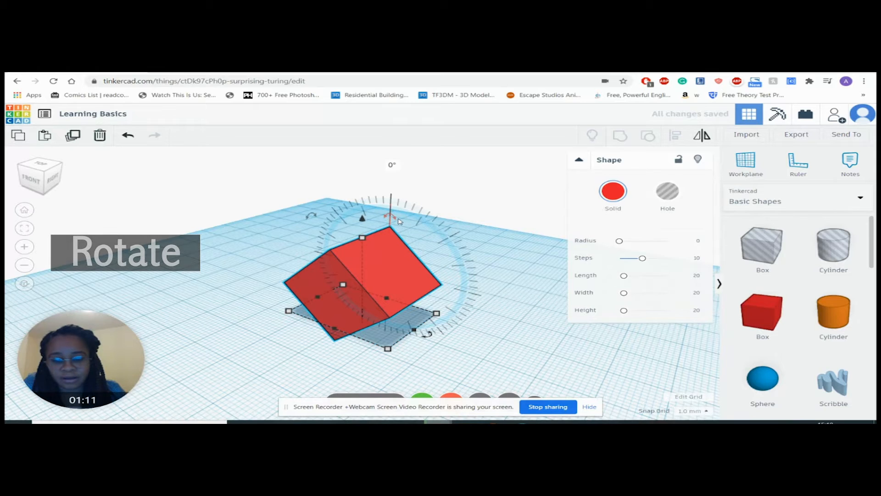
mouse_move(394, 220)
mouse_down()
mouse_move(383, 213)
mouse_move(381, 220)
mouse_up()
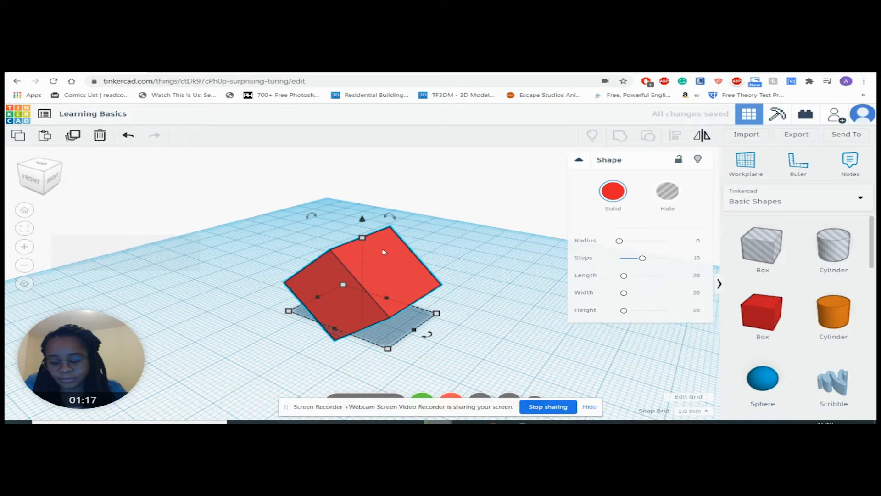
key(ctrl+z)
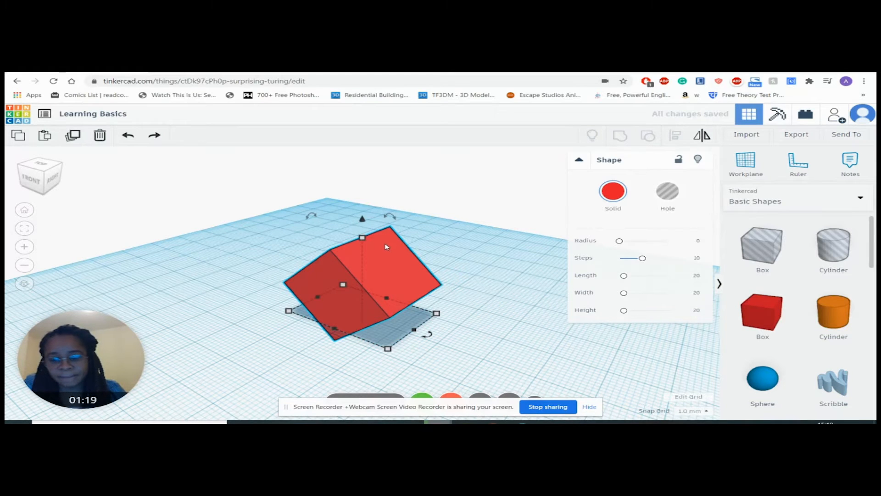
click(128, 136)
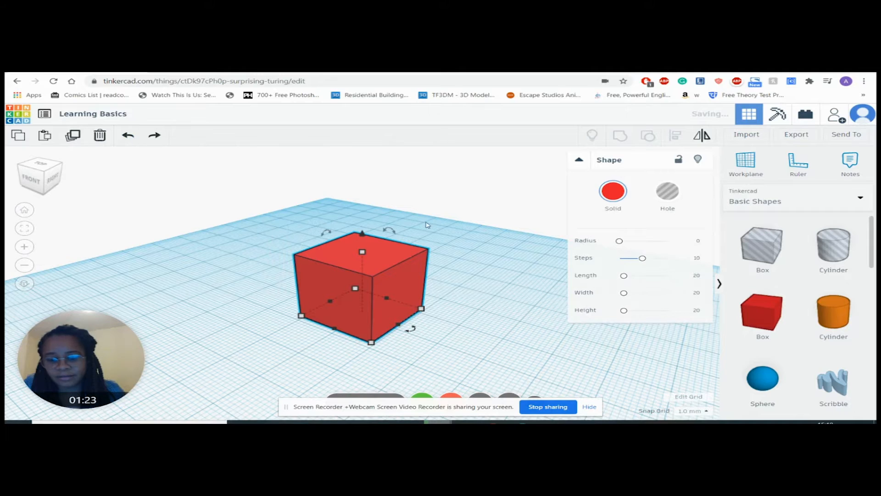
Step: Rotate the red box 45° so that it tilts onto its lower edge
click(394, 233)
drag(394, 233, 416, 262)
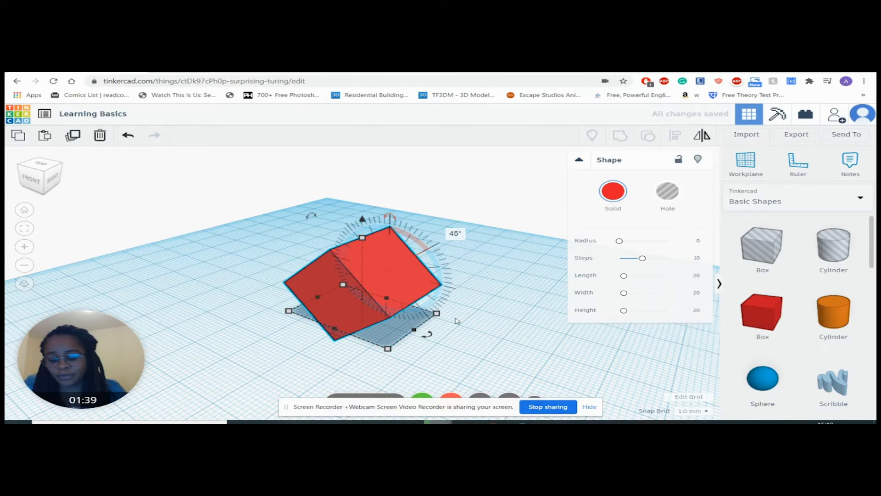
Step: Resize the tilted box's base freely by its corner several times, ending at about 27 by 17 mm
right_drag(496, 303, 393, 288)
mouse_move(352, 344)
drag(351, 345, 233, 351)
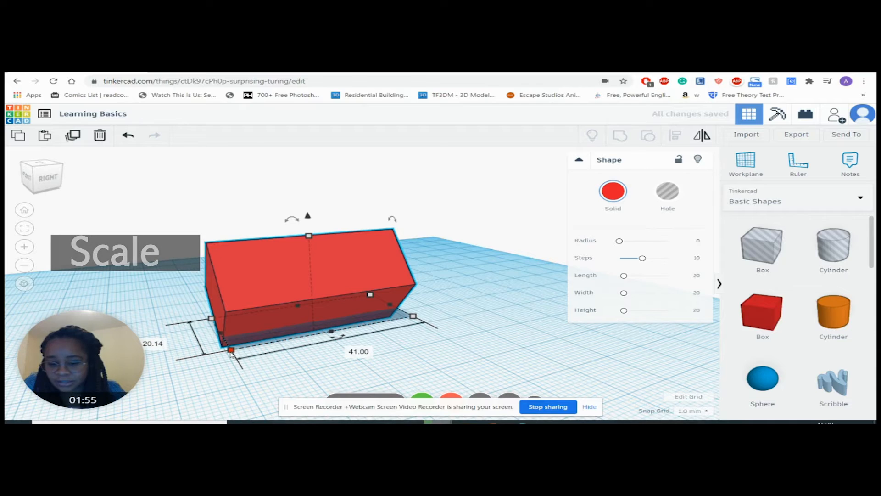
drag(232, 352, 277, 321)
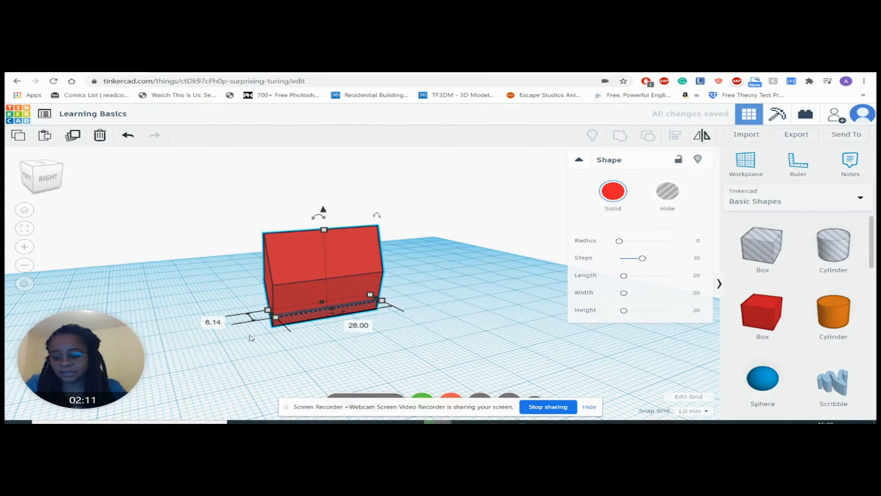
click(212, 326)
click(275, 345)
right_drag(252, 344, 303, 336)
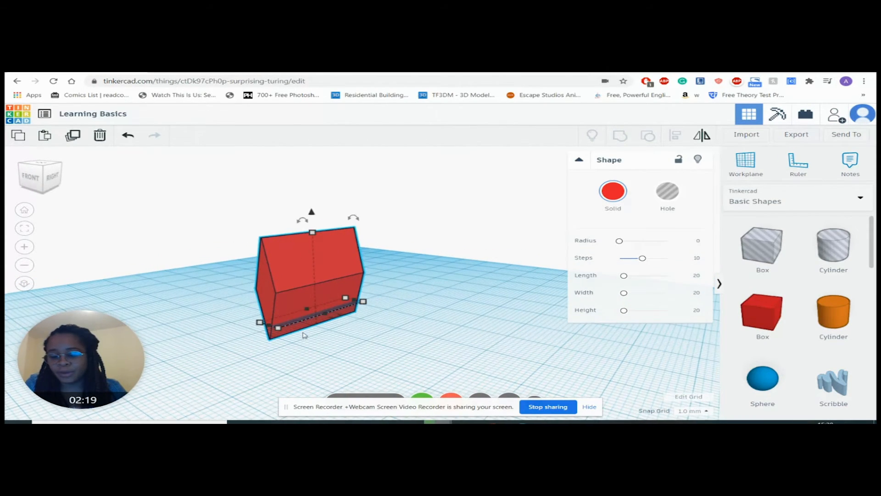
mouse_move(278, 330)
drag(279, 329, 390, 336)
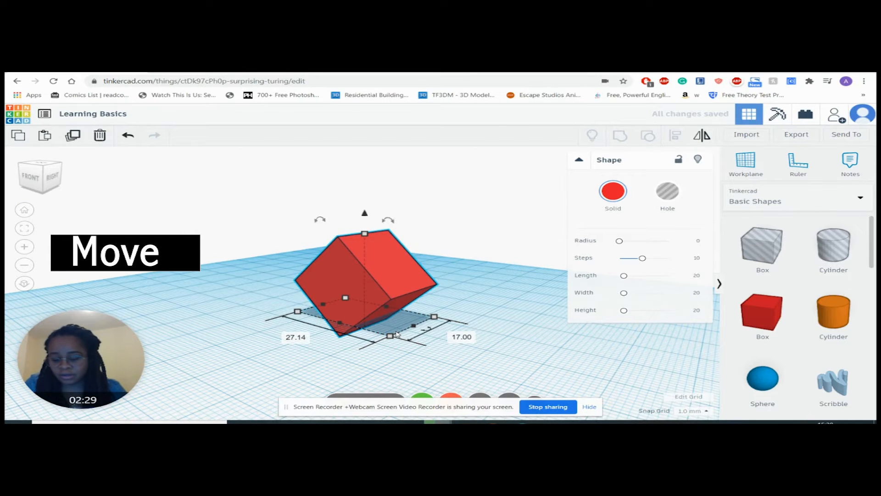
Step: Move the tilted box around the workplane, first towards the back and then forward to near the middle
right_drag(476, 321, 564, 299)
right_drag(377, 313, 408, 305)
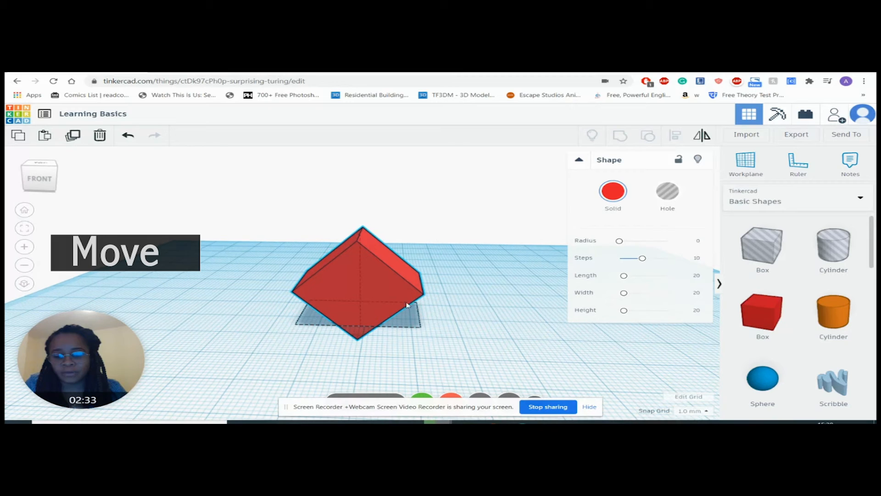
drag(364, 281, 418, 258)
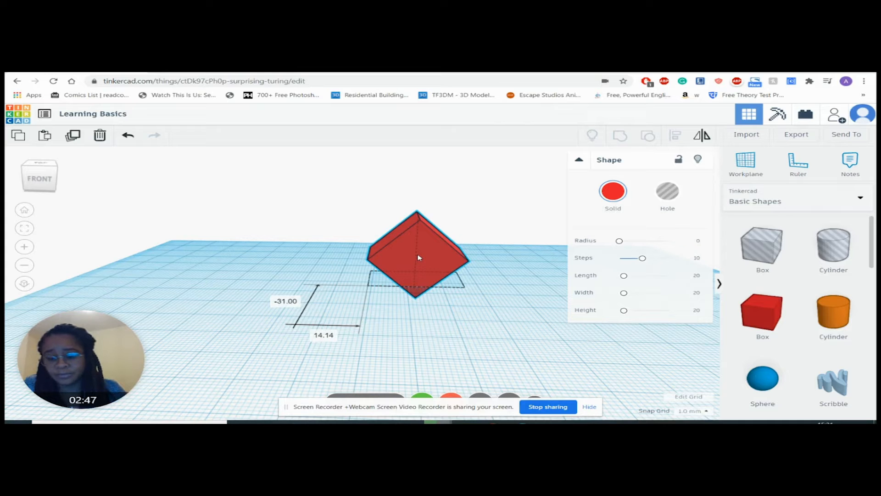
drag(419, 258, 406, 344)
drag(424, 305, 373, 279)
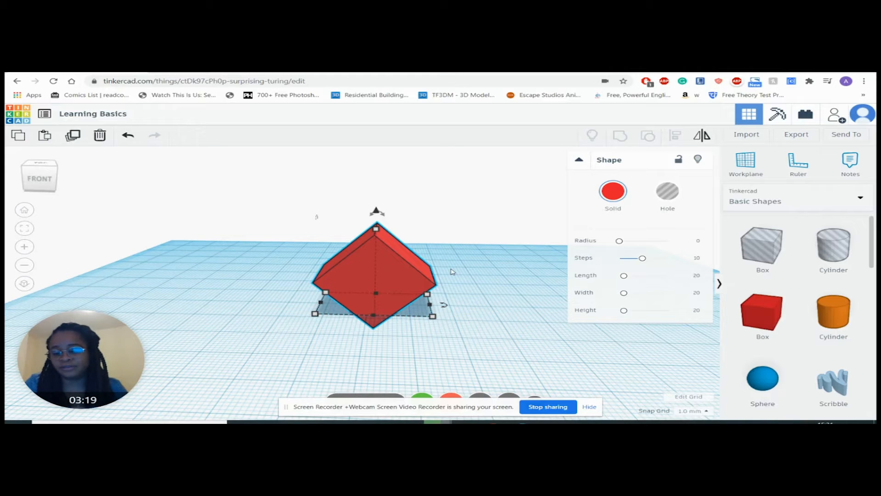
right_drag(504, 288, 359, 271)
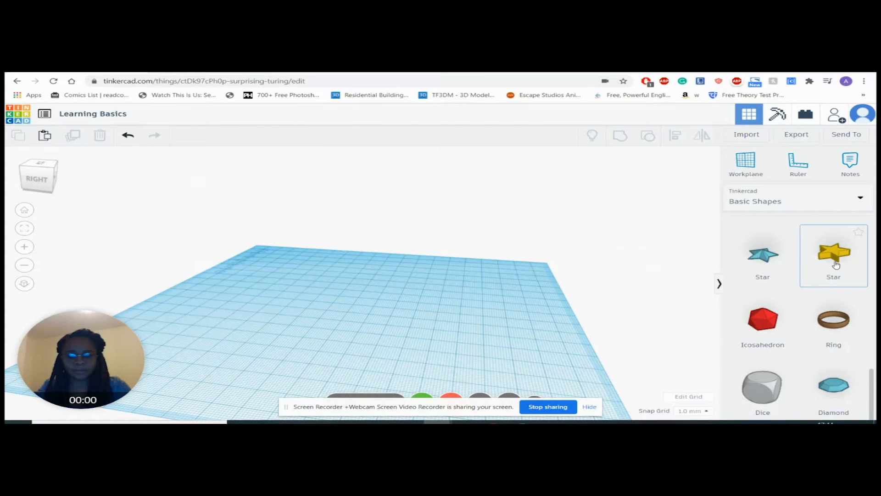
Step: Place a yellow star on the workplane and rotate it 90° to stand upright
drag(836, 265, 366, 315)
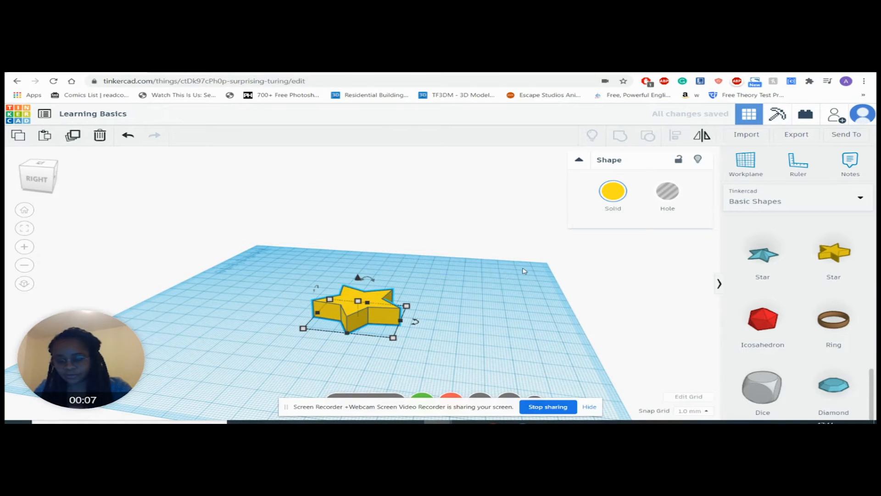
right_drag(530, 273, 552, 266)
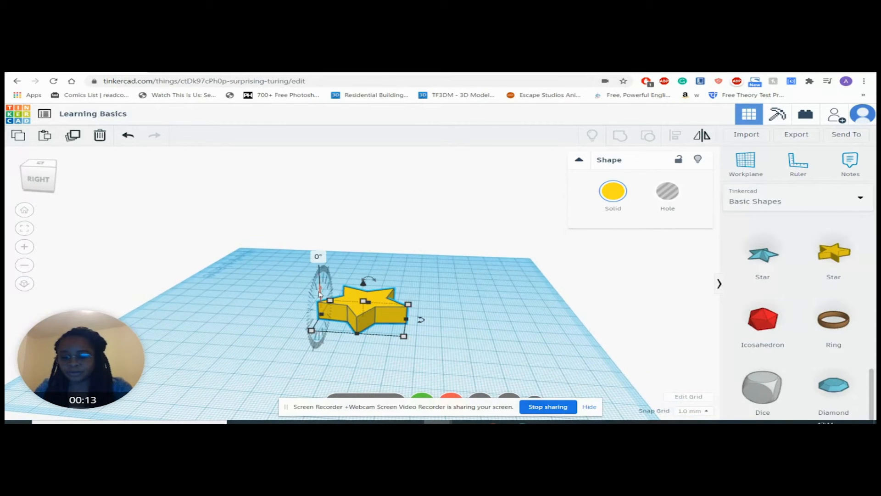
right_drag(574, 307, 549, 305)
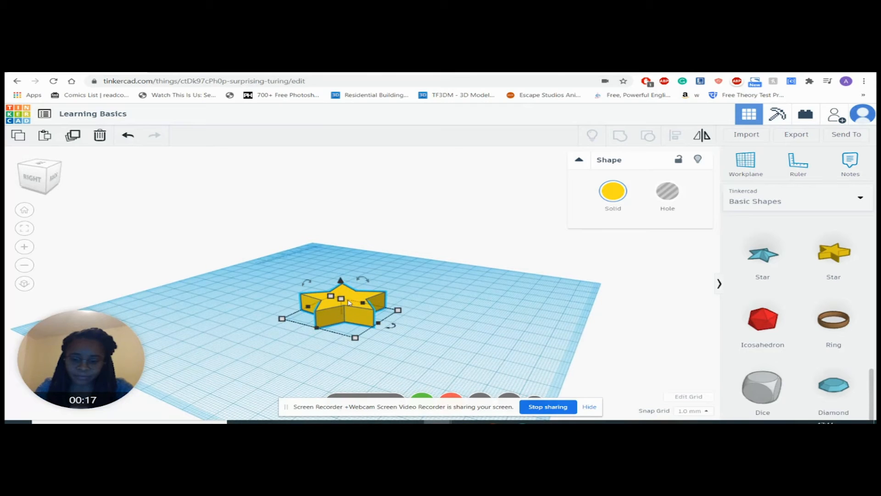
mouse_move(300, 291)
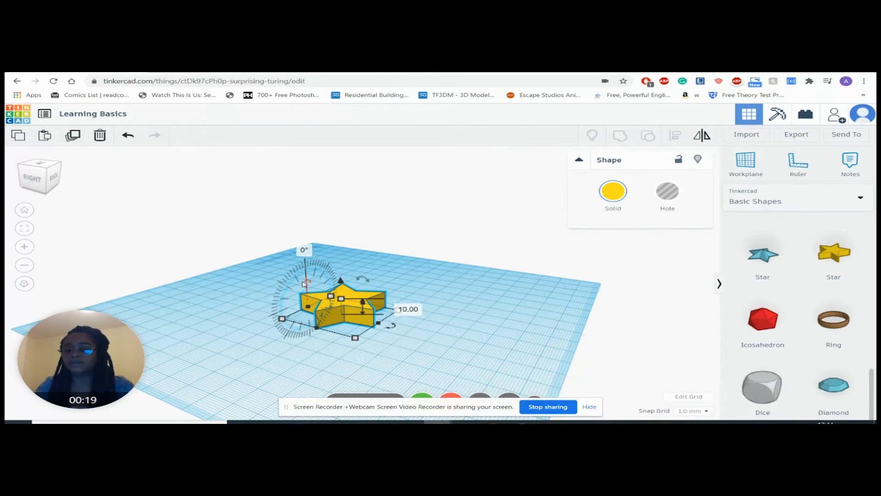
drag(303, 284, 304, 302)
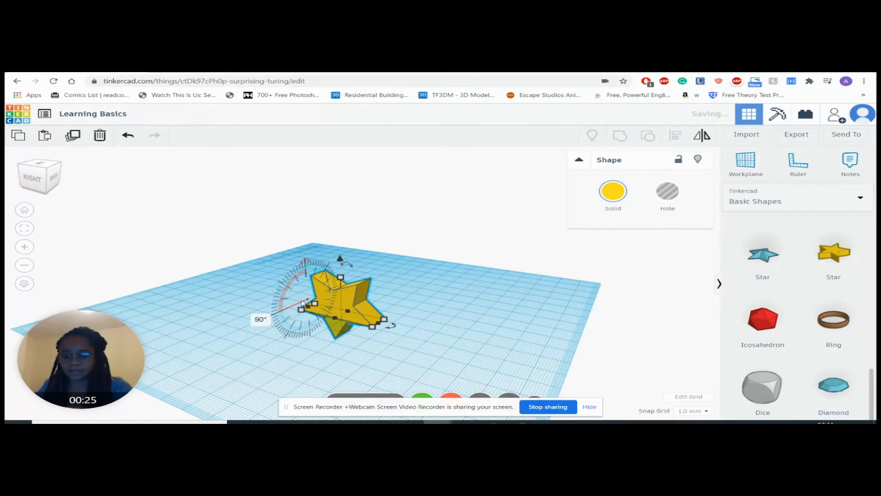
Step: Raise the upright yellow star to 2 mm above the workplane
right_drag(411, 248, 390, 277)
drag(366, 260, 367, 233)
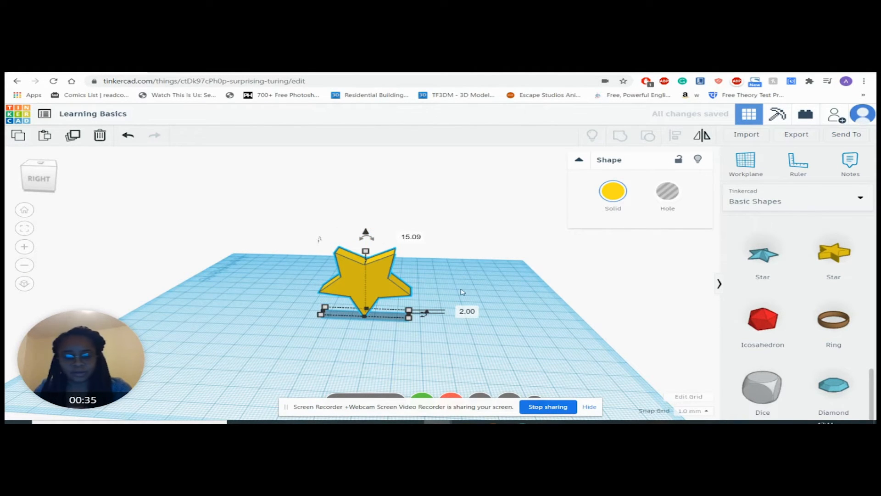
Step: Place a blue star beside the yellow star and rotate it 90° to stand upright
drag(762, 255, 465, 318)
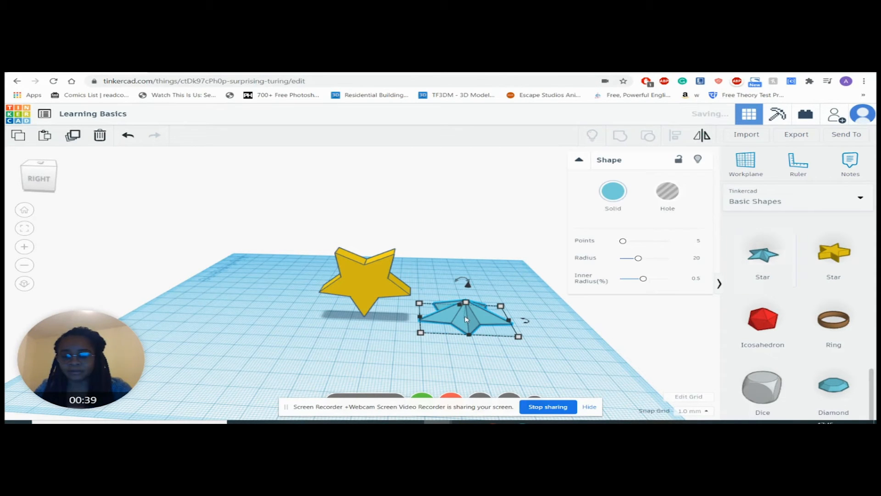
right_drag(583, 367, 552, 371)
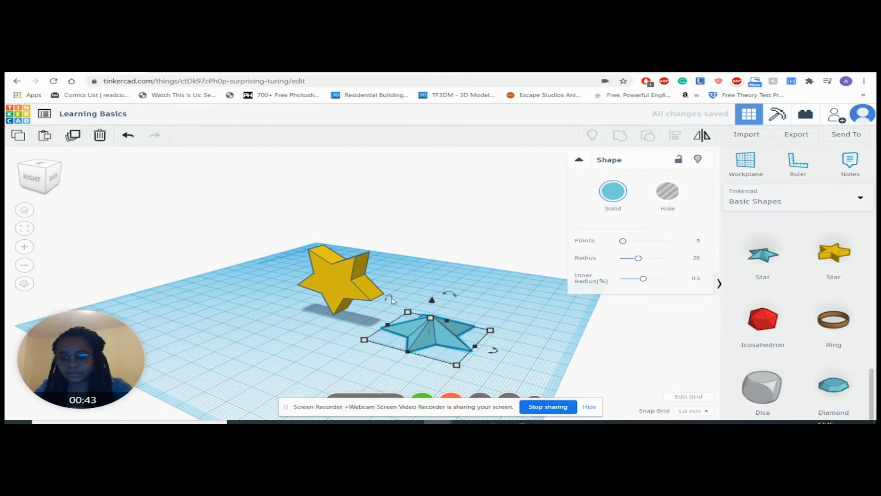
drag(389, 299, 386, 302)
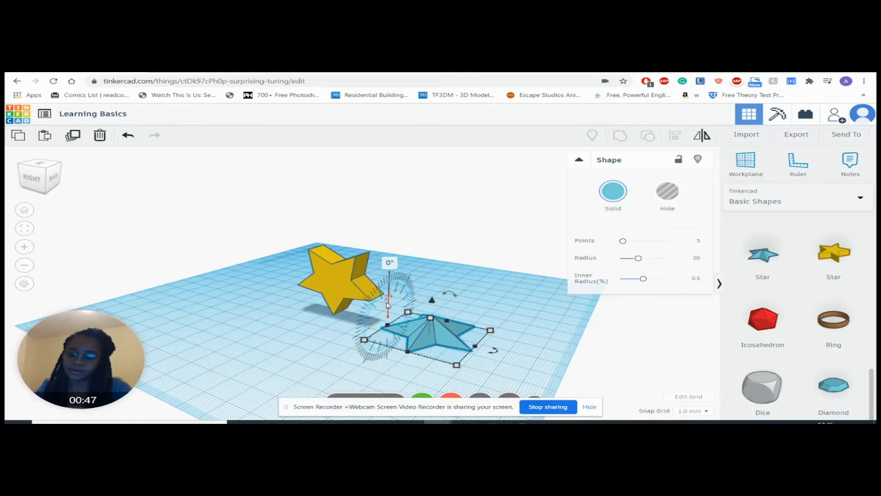
drag(386, 300, 380, 326)
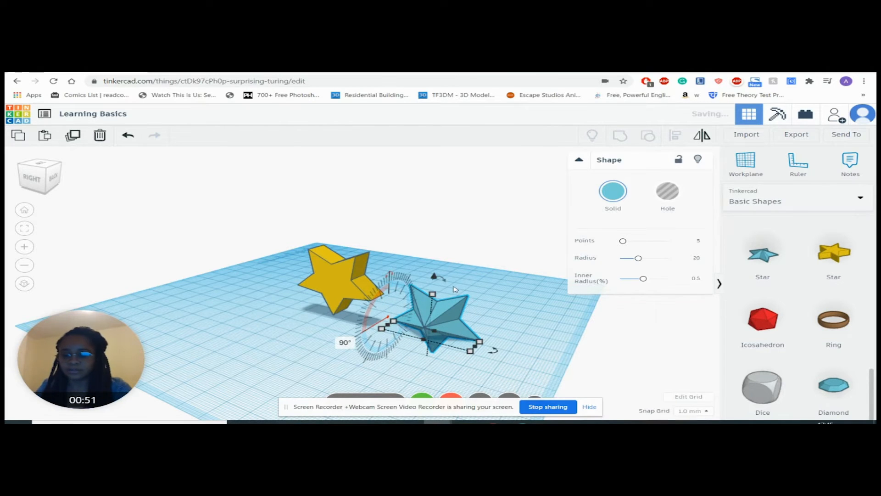
Step: Raise the upright blue star about 13 mm so that its lowest point rests on the workplane
drag(436, 312, 432, 250)
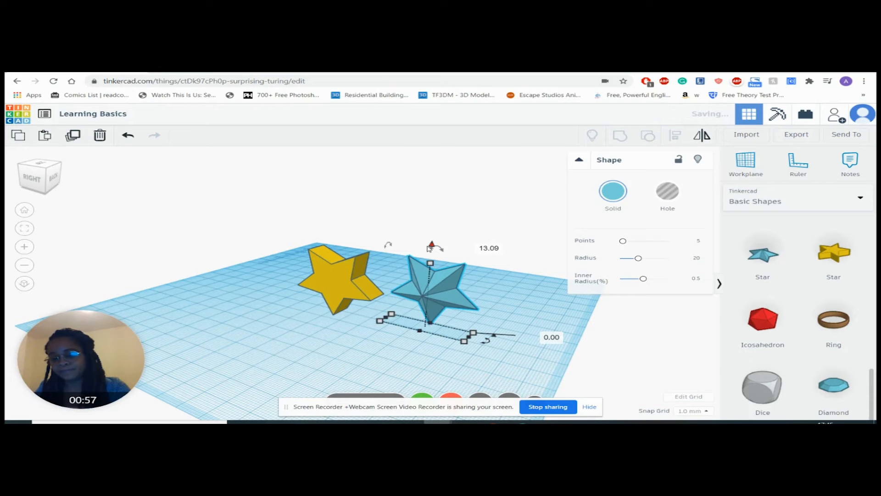
mouse_move(444, 308)
right_down()
mouse_move(596, 308)
mouse_move(508, 307)
mouse_move(559, 306)
right_up()
right_drag(388, 302, 527, 299)
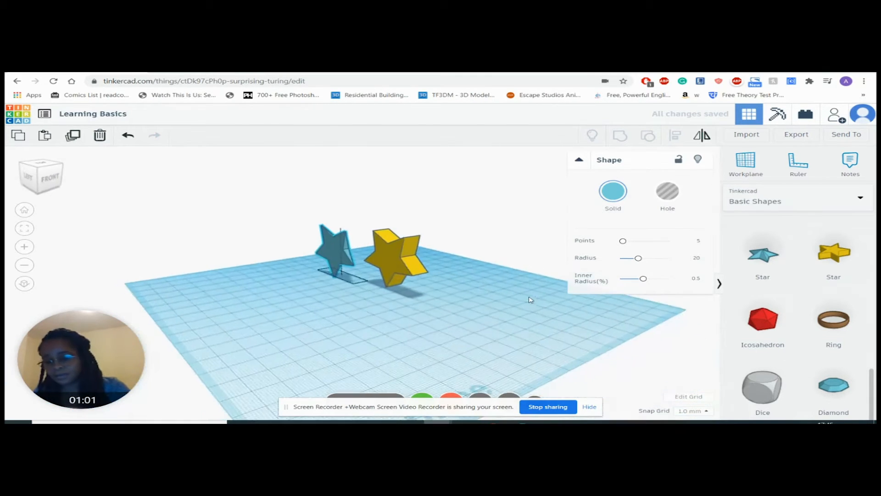
right_drag(468, 309, 299, 309)
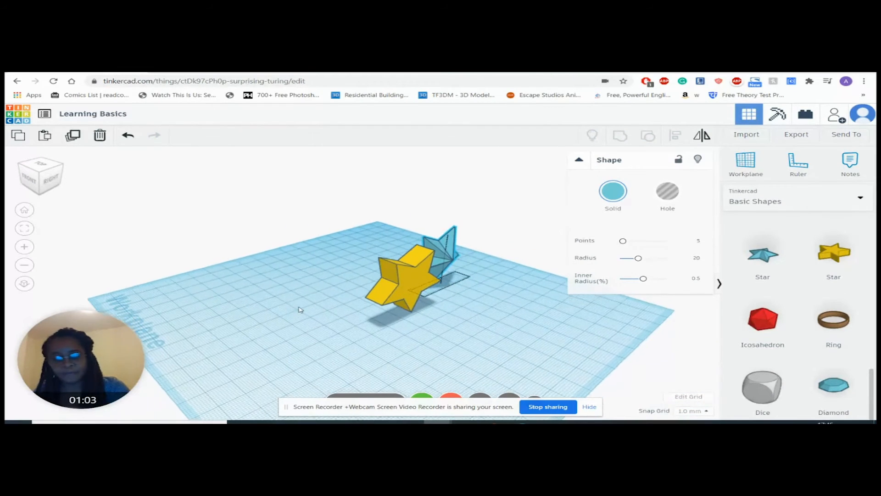
Step: Place a second yellow star and a second blue star flat on the workplane near the upright ones
drag(818, 259, 320, 327)
drag(762, 255, 489, 351)
right_drag(489, 351, 402, 329)
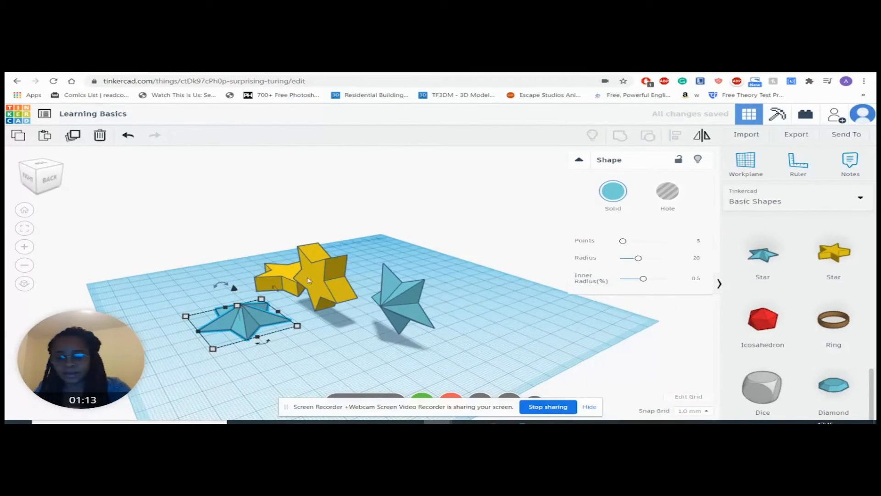
Step: Tilt the second blue star with its rotation handle and raise it to 2 mm above the workplane
click(334, 270)
click(415, 313)
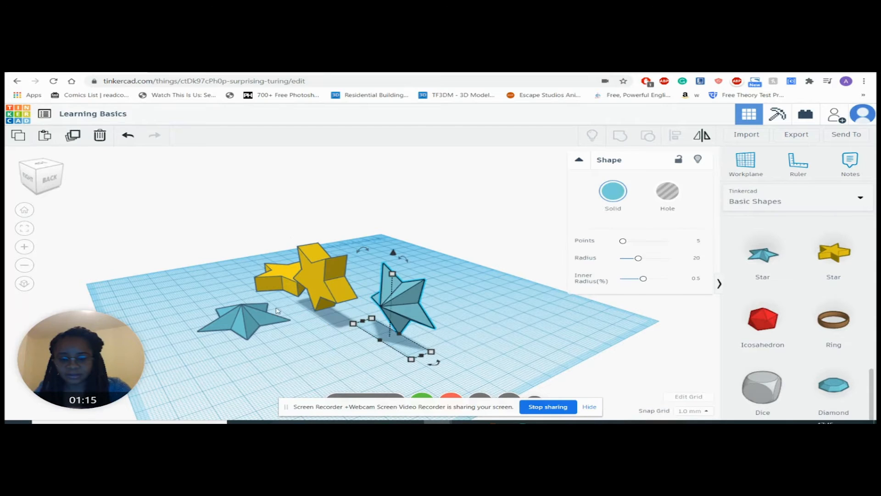
click(322, 276)
click(243, 310)
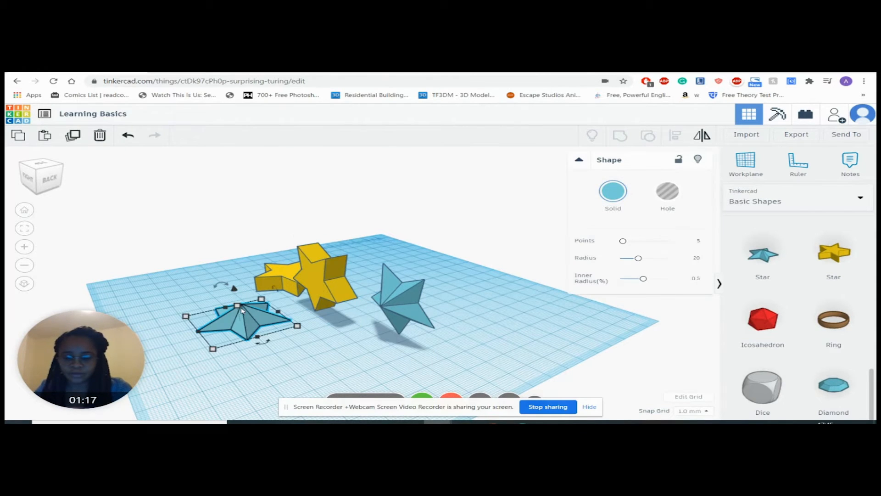
mouse_move(216, 287)
drag(216, 287, 209, 301)
right_drag(251, 339, 342, 367)
drag(327, 364, 283, 356)
right_drag(322, 349, 580, 341)
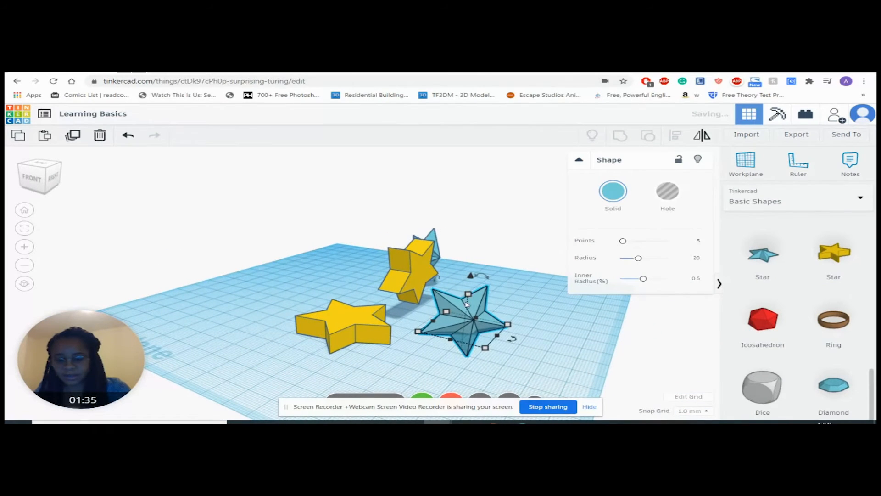
drag(473, 280, 474, 248)
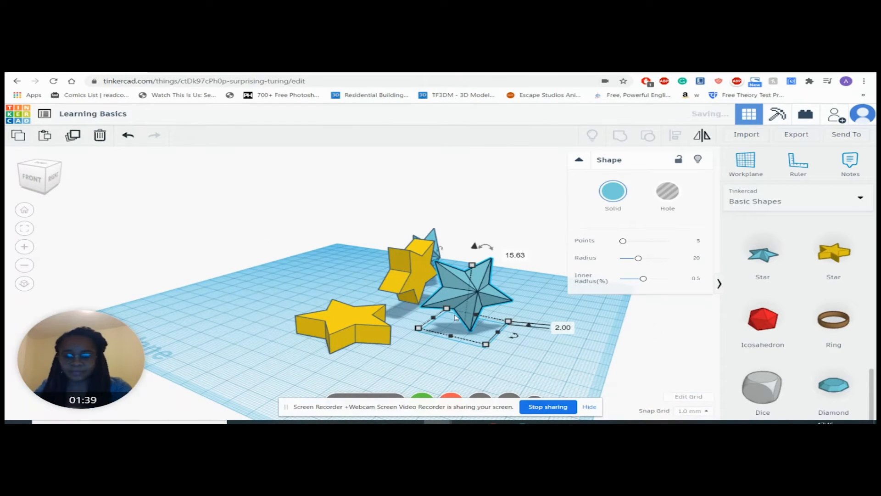
Step: Tilt the second yellow star with its rotation handle
right_drag(484, 354, 266, 301)
click(306, 327)
drag(270, 286, 238, 287)
right_drag(301, 336, 365, 339)
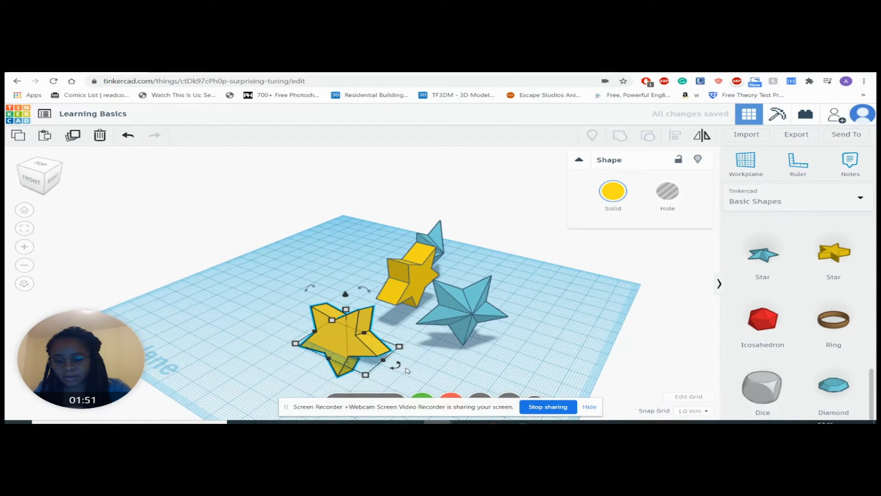
Step: Turn the second yellow star about 10° around its vertical axis and tilt it so that it stands upright
drag(393, 374, 393, 374)
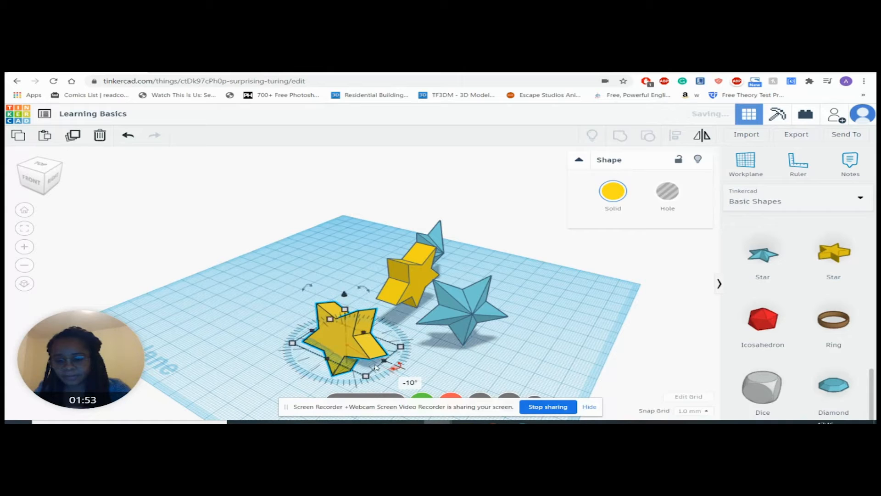
drag(304, 287, 345, 271)
right_drag(379, 333, 506, 402)
drag(431, 358, 454, 362)
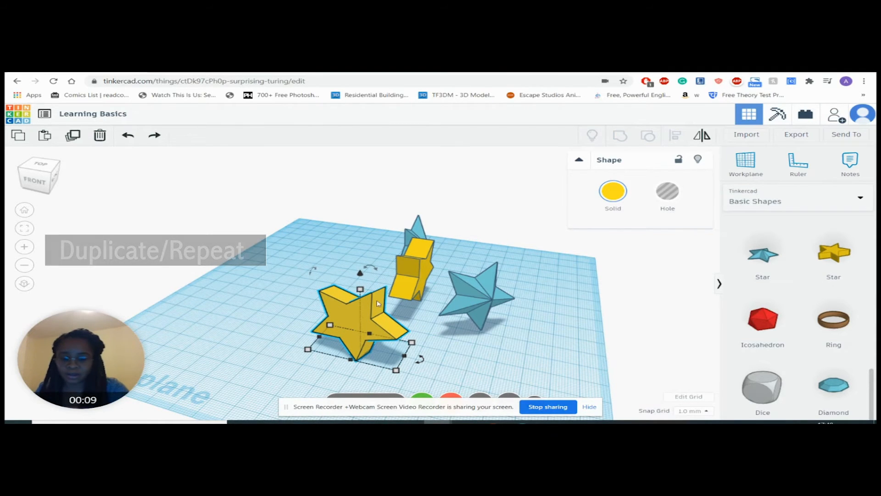
Step: Duplicate all four stars together and shift the copies about 69 mm sideways and 8 mm in depth, beside the originals
key(ctrl+d)
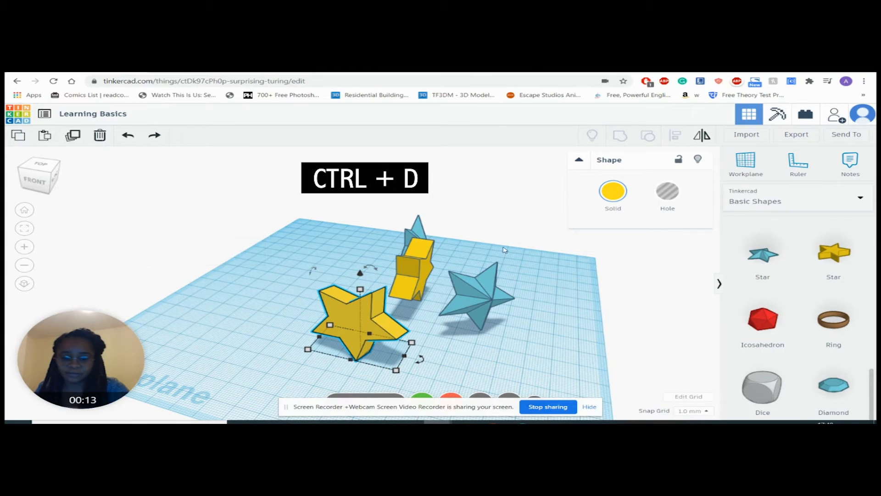
drag(246, 197, 528, 357)
drag(531, 362, 571, 388)
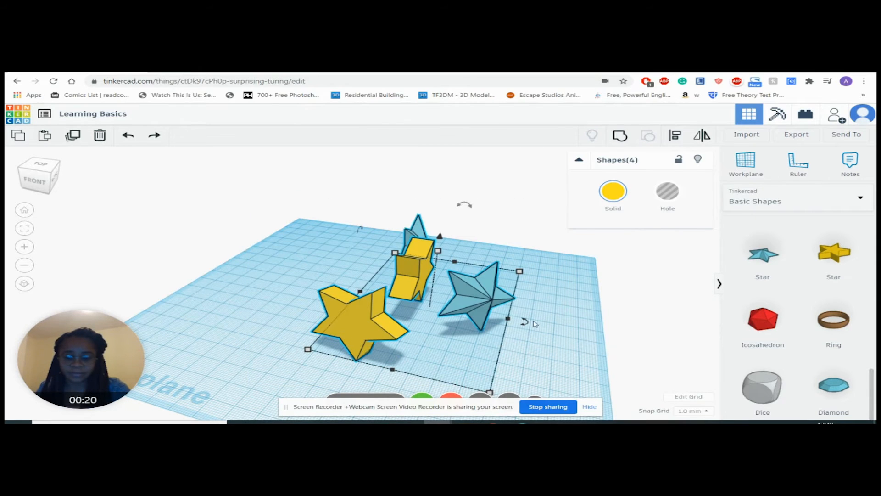
click(74, 135)
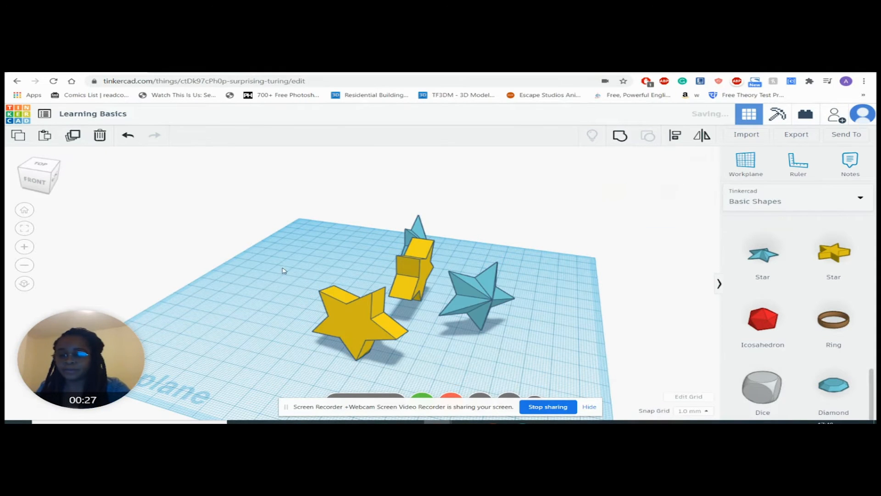
drag(413, 292, 266, 273)
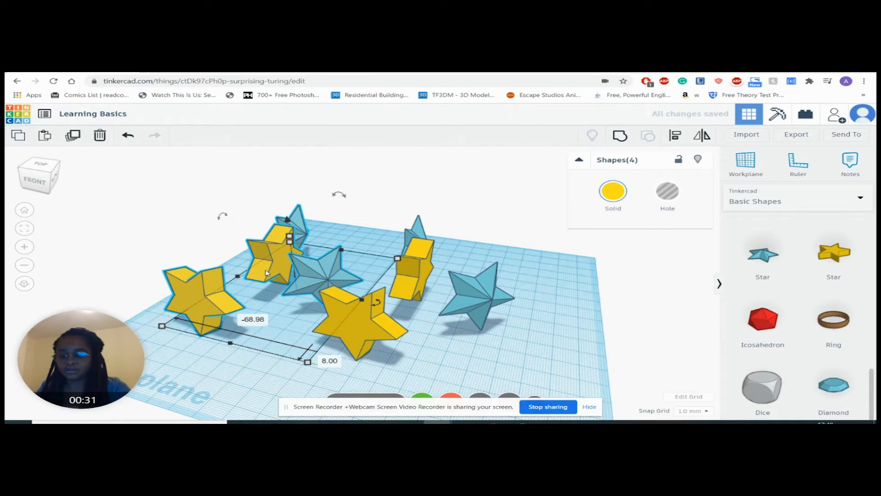
click(296, 166)
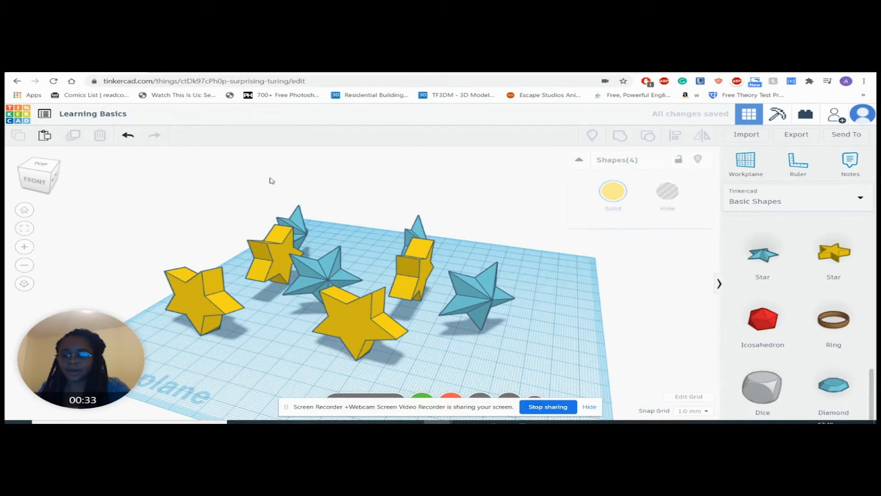
Step: Try duplicating five of the stars and shifting the copies about 99 mm sideways, and undo the star duplications
drag(124, 169, 322, 292)
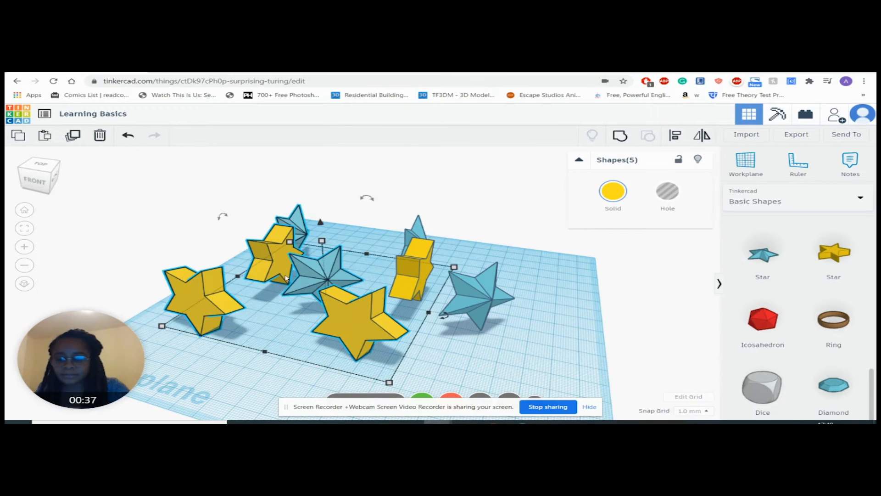
click(71, 137)
drag(352, 320, 113, 300)
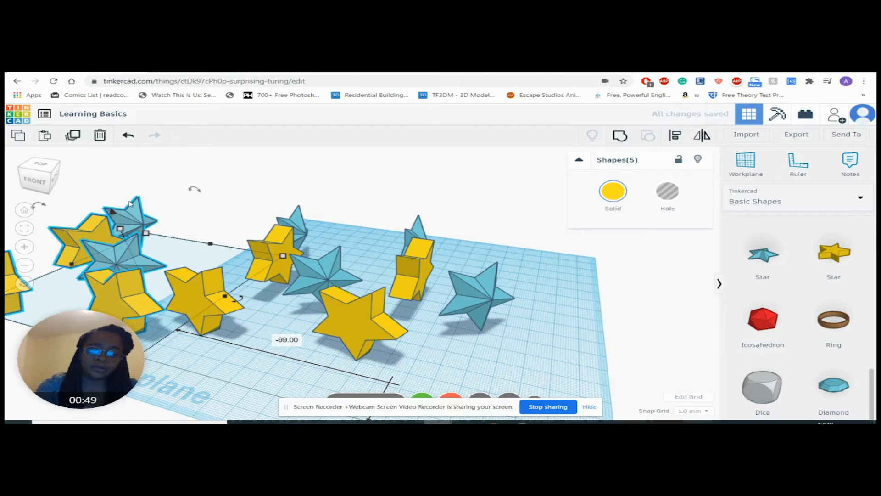
click(129, 137)
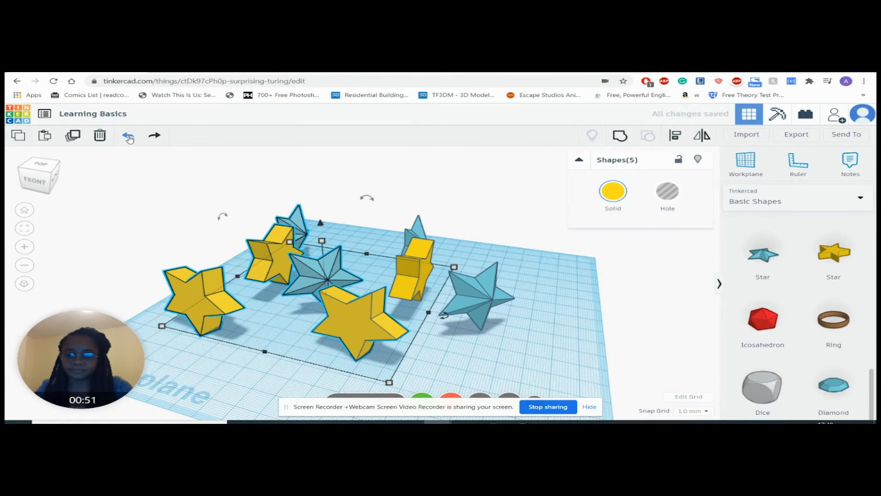
click(128, 136)
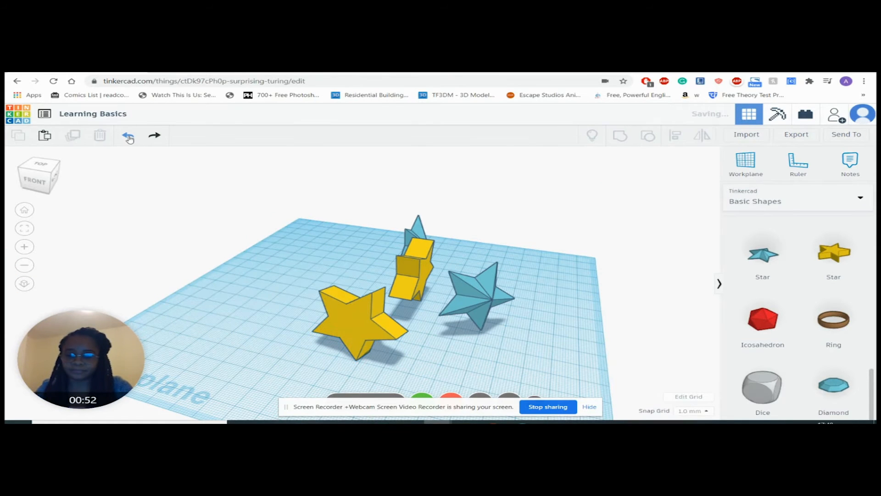
Step: Select all four remaining stars together and move the selection toward the left side of the workplane
click(417, 297)
click(327, 209)
drag(250, 175, 613, 376)
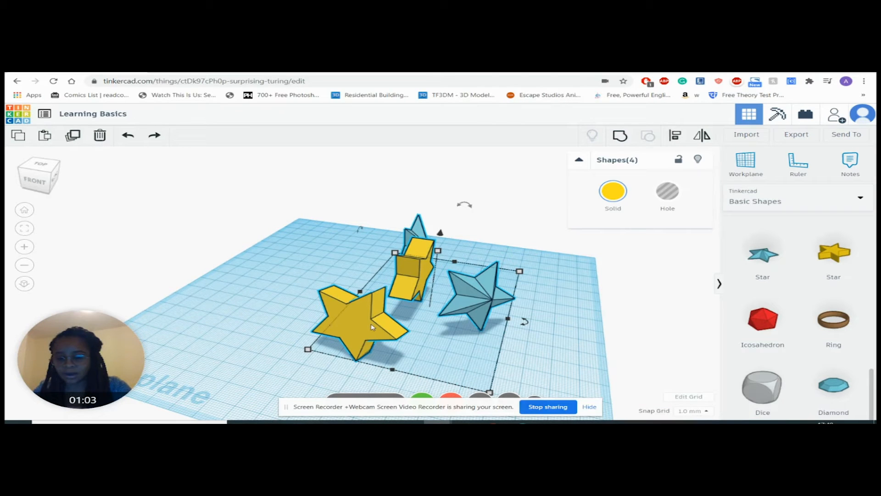
alt+drag(376, 324, 139, 292)
alt+drag(263, 262, 362, 221)
alt+drag(257, 271, 141, 203)
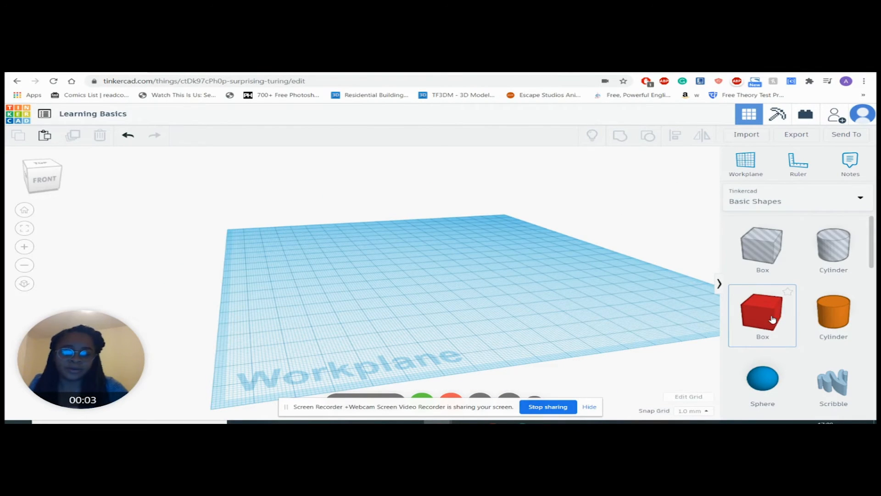
Step: Place a solid red box and a cylinder hole side by side on the workplane and compare their Solid and Hole settings
drag(765, 321, 352, 304)
drag(801, 254, 442, 269)
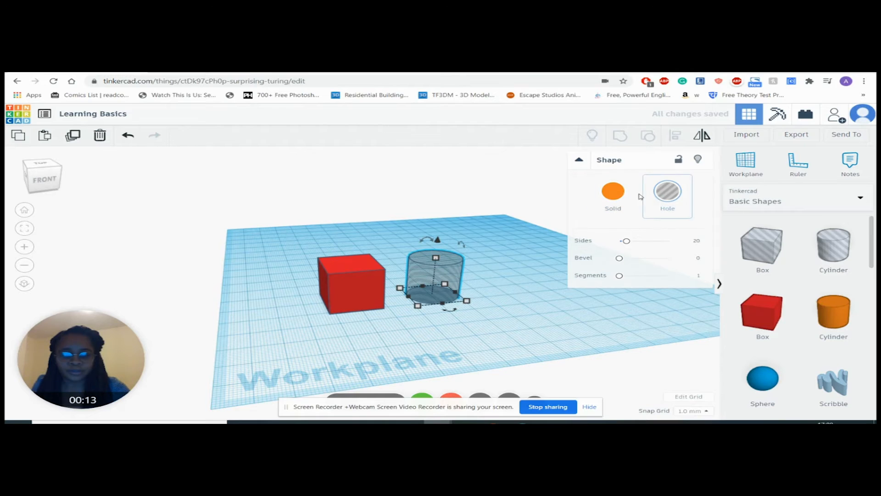
click(361, 286)
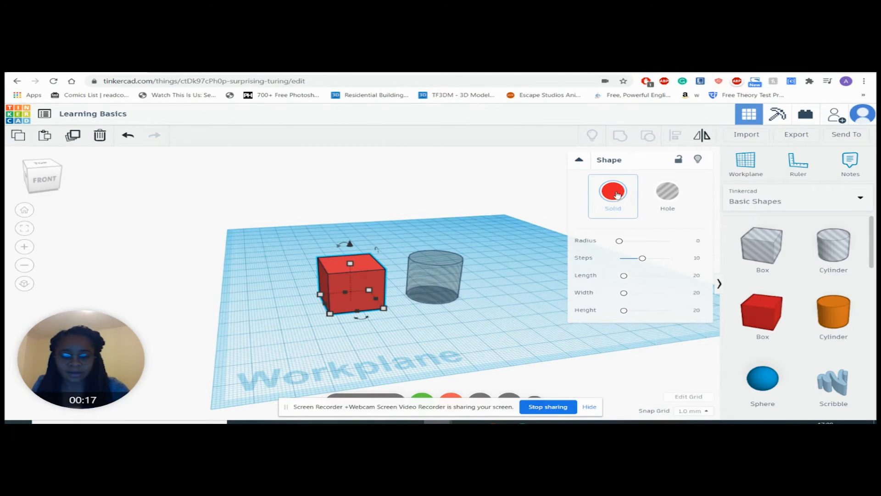
click(433, 276)
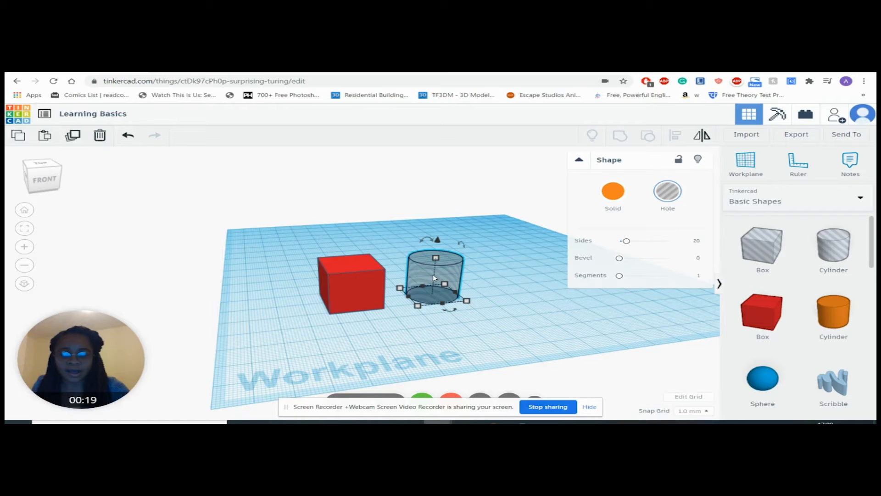
click(351, 278)
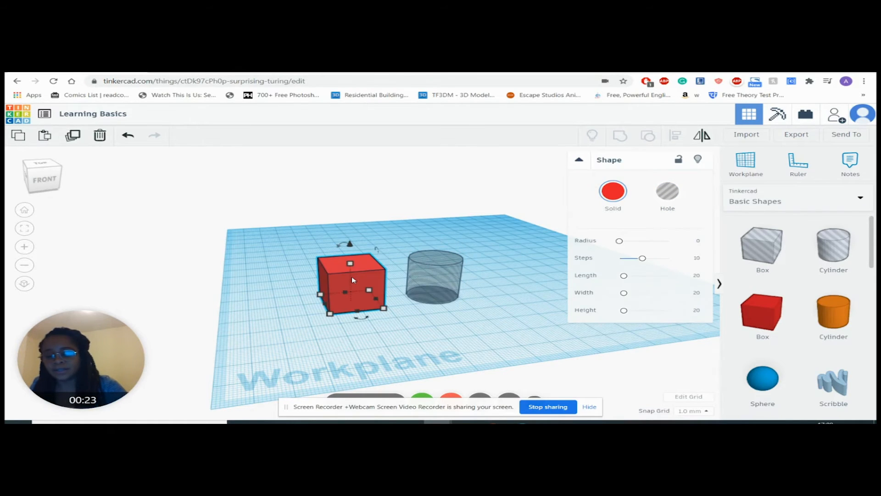
click(446, 269)
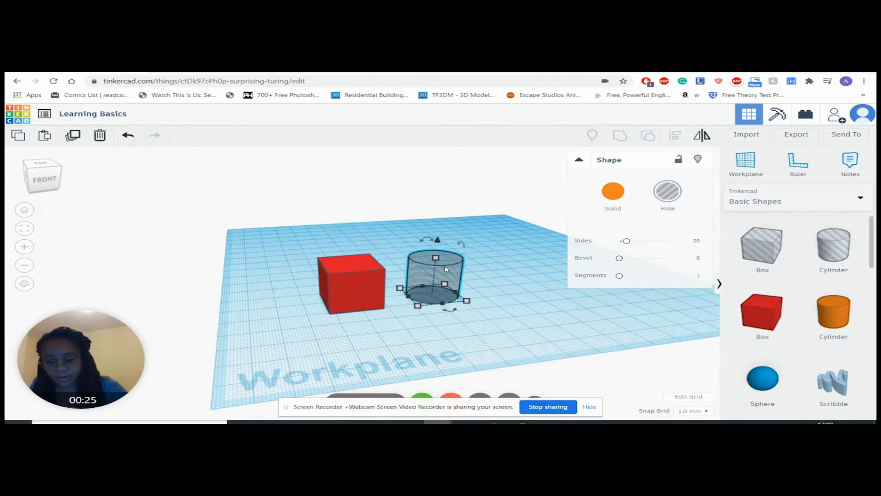
Step: Recolour the box with the green preset and replace it with the dark blue preset
click(360, 279)
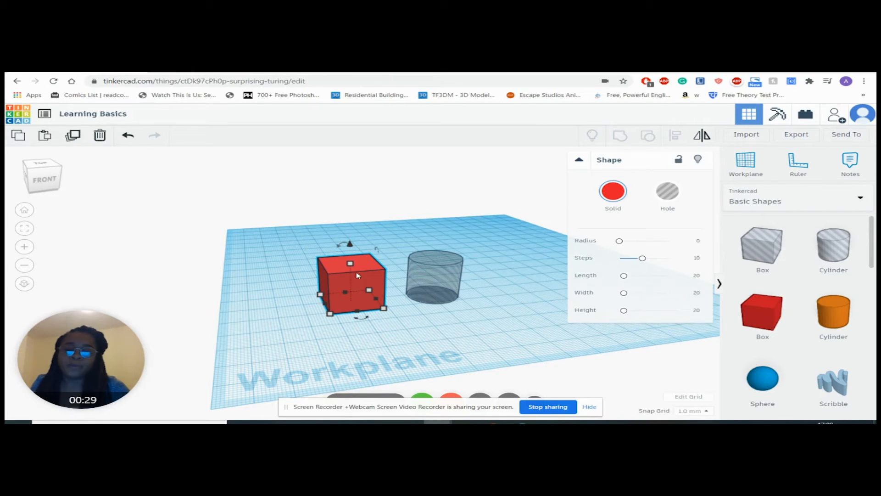
click(611, 197)
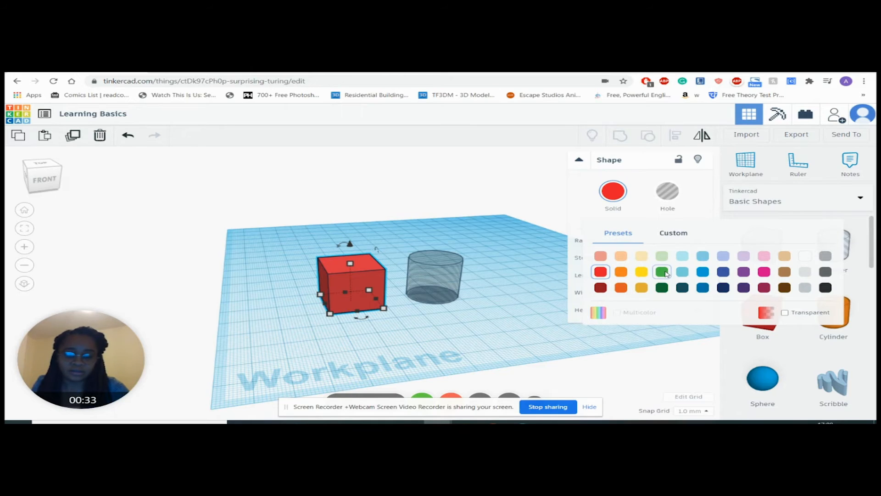
click(663, 271)
click(613, 191)
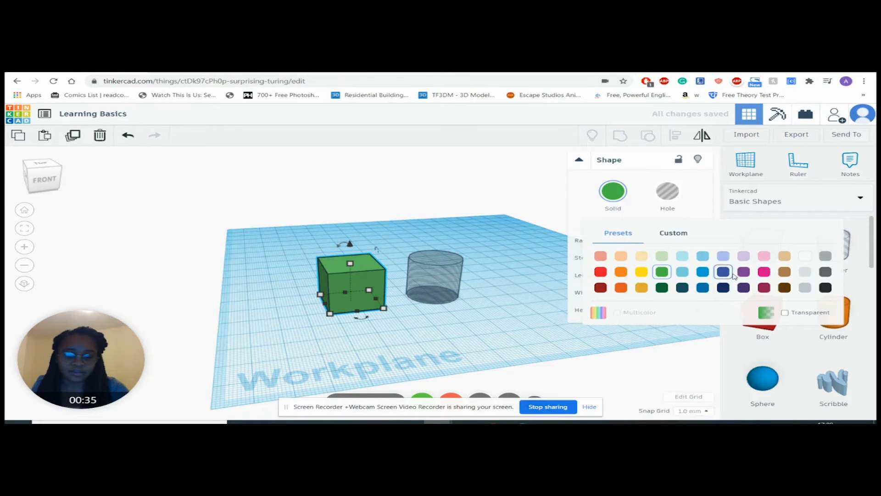
click(724, 272)
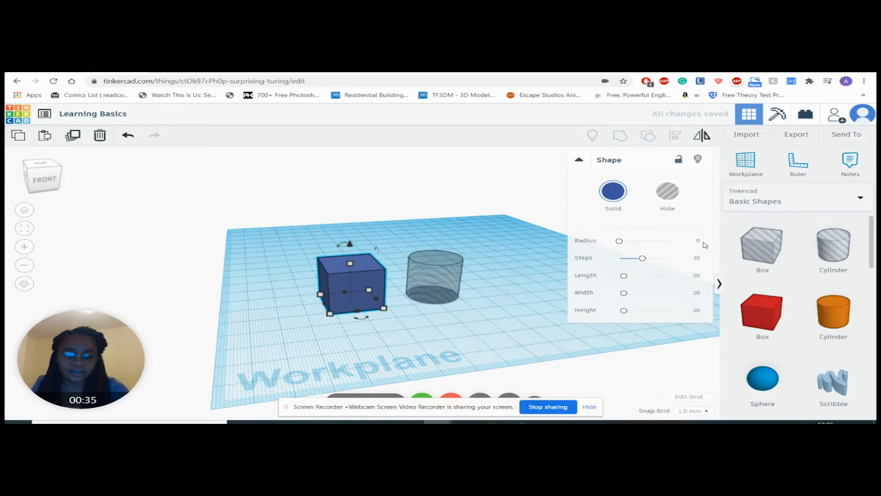
Step: Try resizing the cylinder hole to about 38 by 54 mm and 31 by 37 mm, and undo the last resize
click(433, 281)
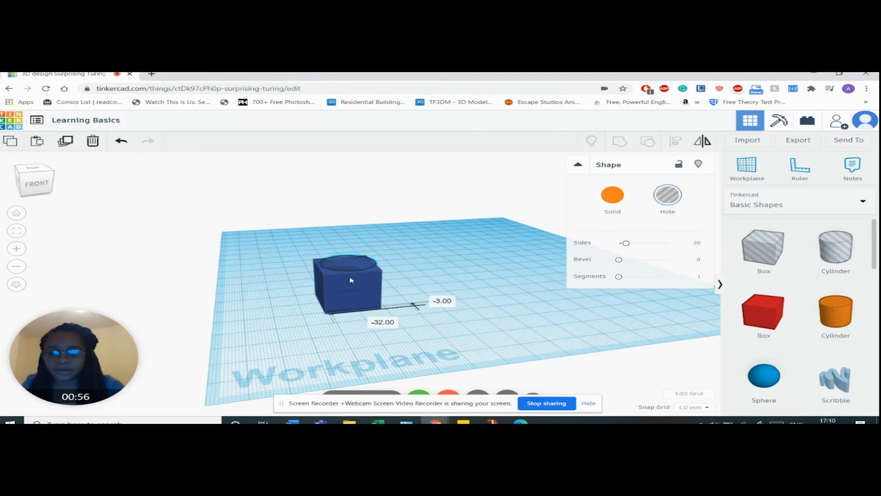
drag(350, 277, 422, 321)
mouse_move(465, 281)
mouse_down()
mouse_move(448, 288)
mouse_move(443, 250)
mouse_move(459, 276)
mouse_up()
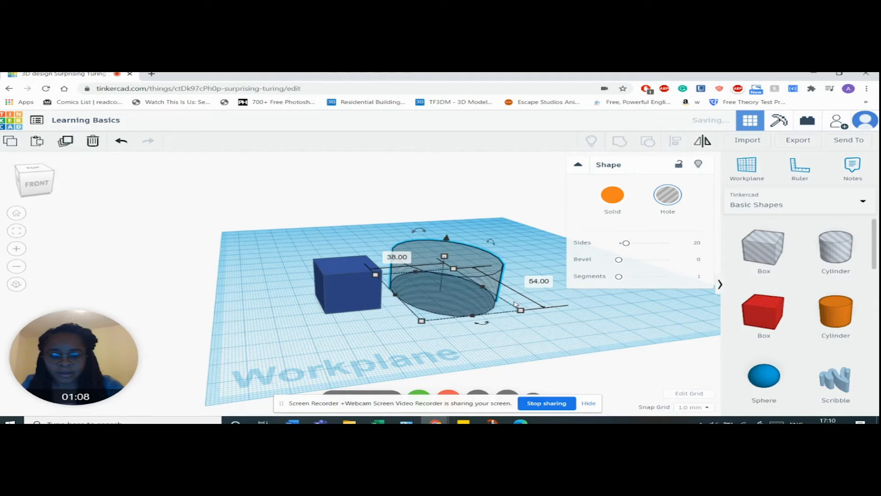
drag(524, 311, 479, 296)
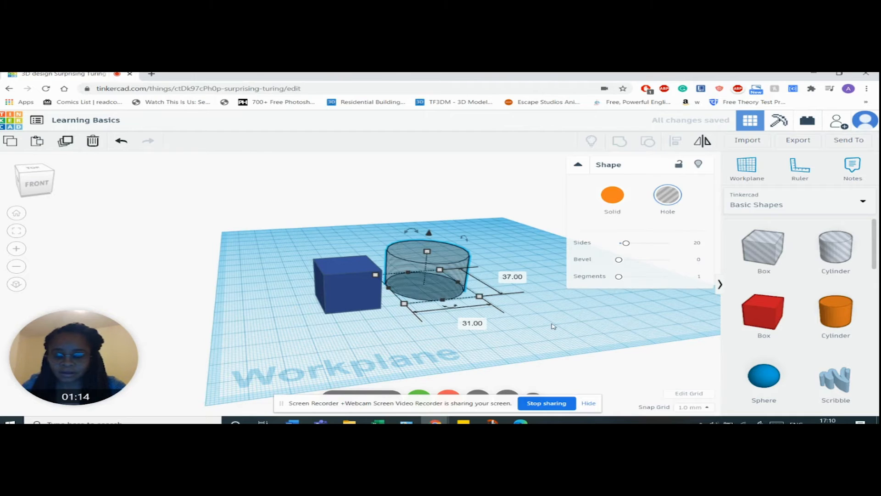
click(120, 141)
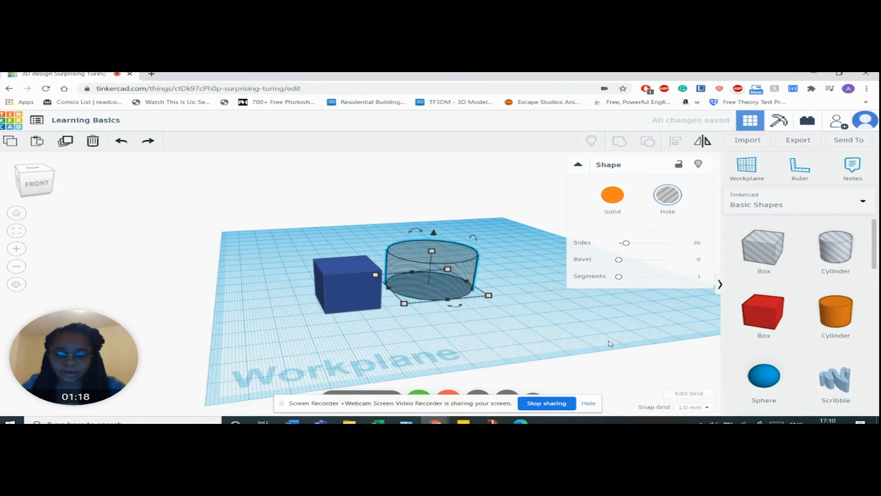
Step: Shrink the cylinder hole to roughly the box's footprint and position it so that it overlaps the box's right side
right_drag(559, 333, 467, 317)
mouse_move(461, 272)
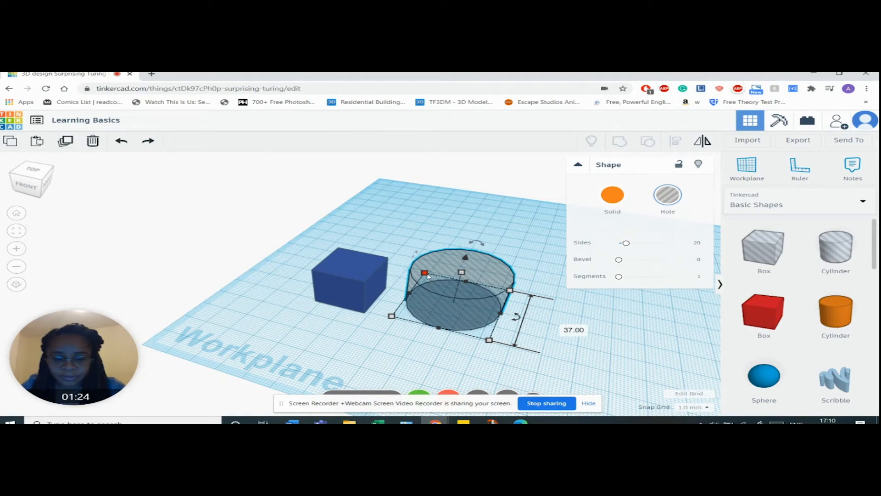
drag(510, 290, 469, 291)
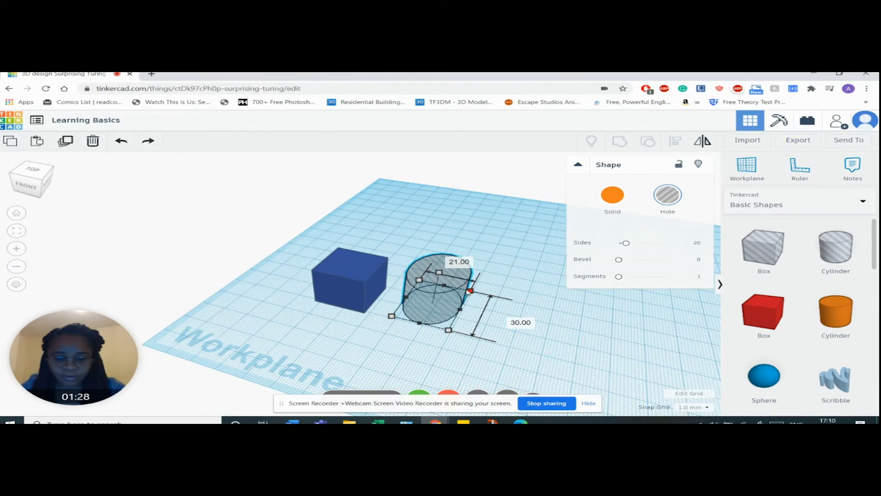
drag(448, 330, 429, 307)
key(Delete)
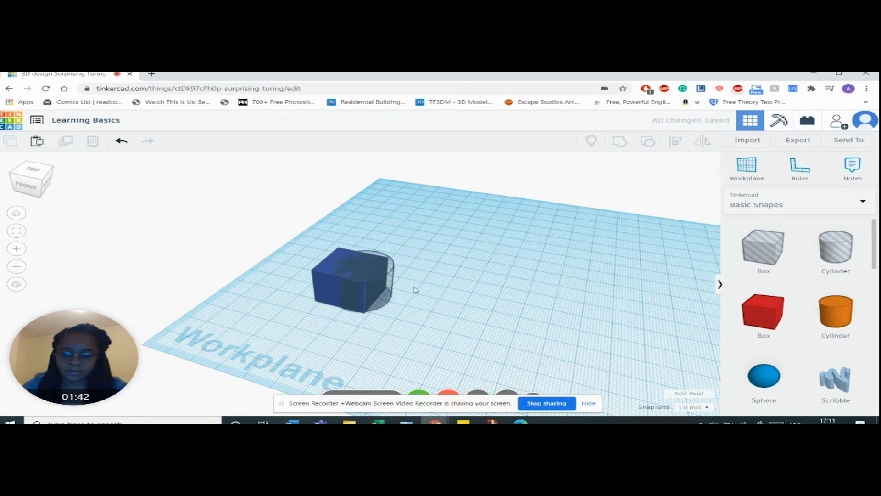
Step: Recolour the box overlapping the cylinder hole with the bright red preset and clear the selection
right_drag(397, 299, 418, 294)
scroll(393, 302, up, 2)
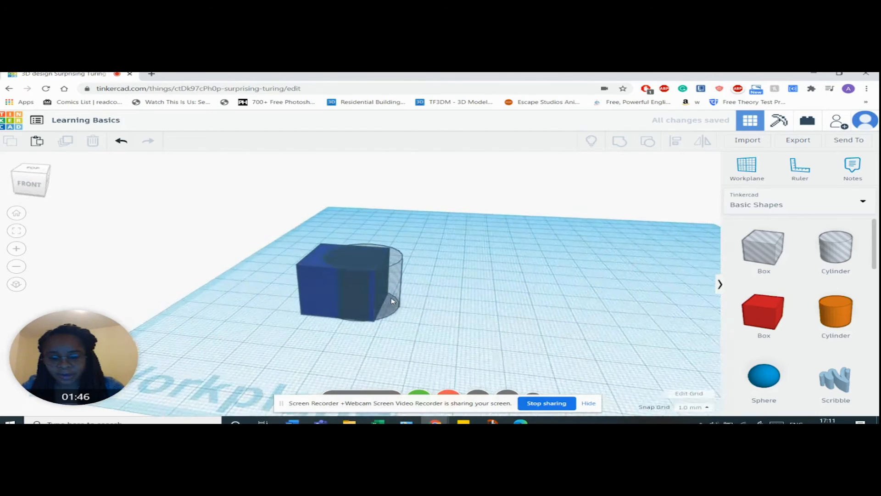
scroll(393, 301, up, 4)
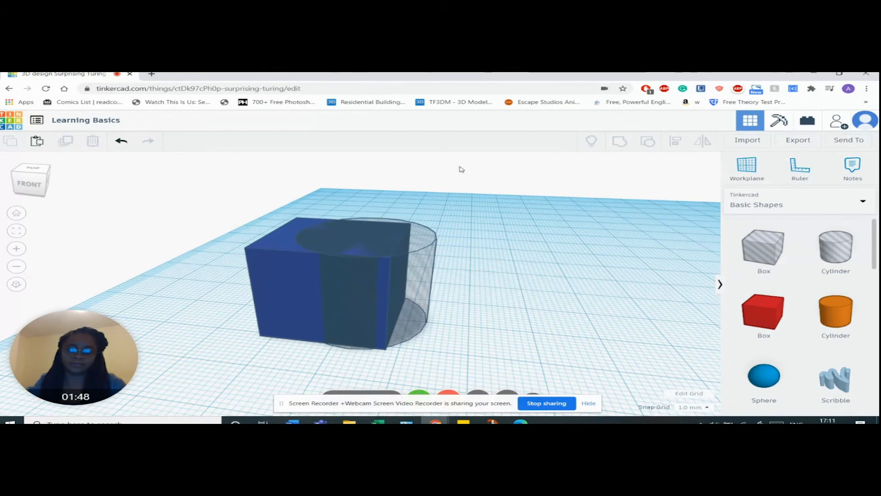
click(265, 264)
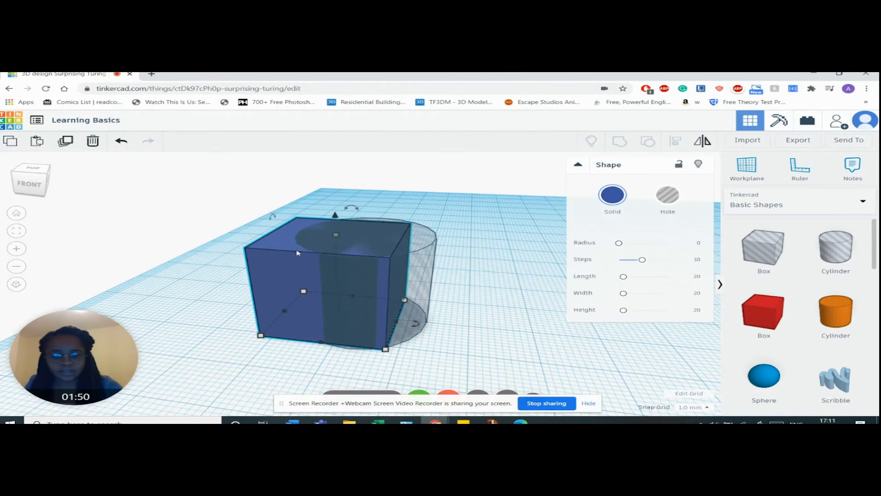
click(612, 195)
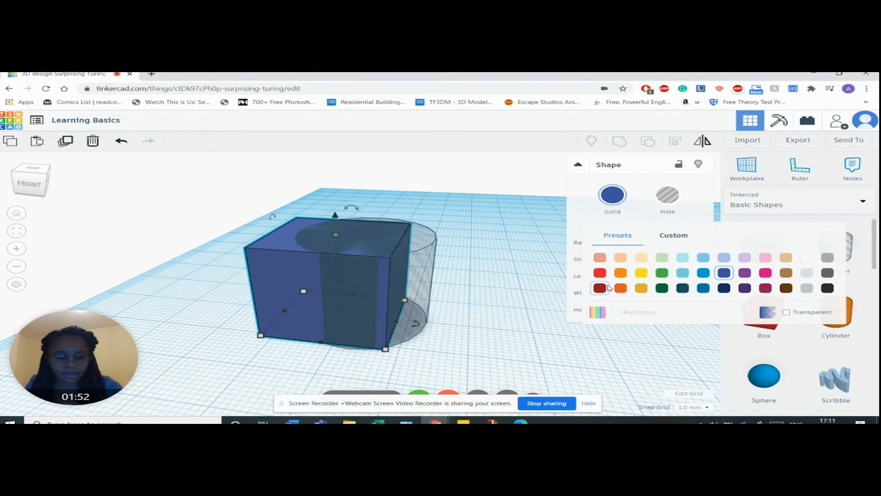
click(599, 273)
click(472, 159)
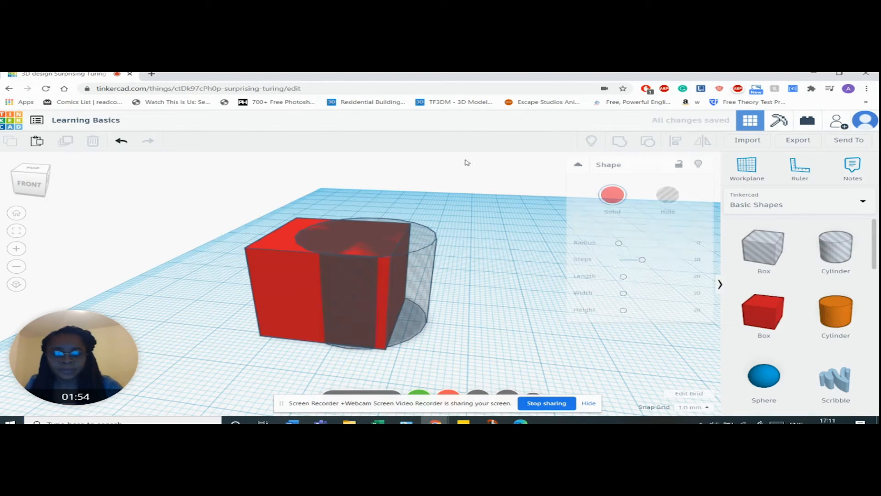
right_drag(468, 227, 432, 260)
right_drag(410, 250, 421, 274)
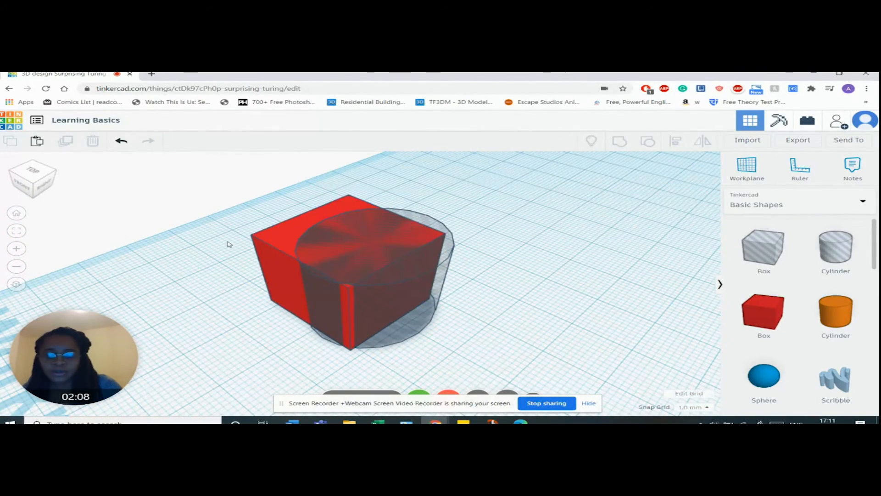
Step: Try grouping the red box with the overlapping cylinder hole, and undo the grouping
click(276, 234)
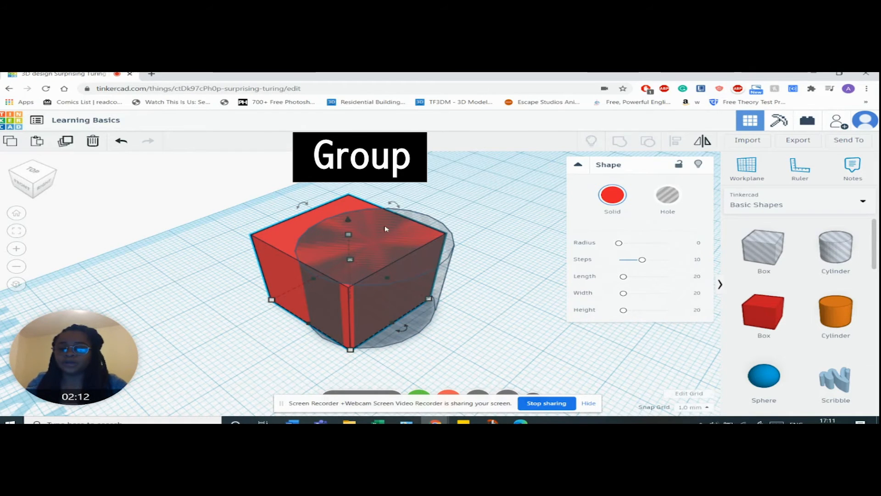
shift+click(449, 245)
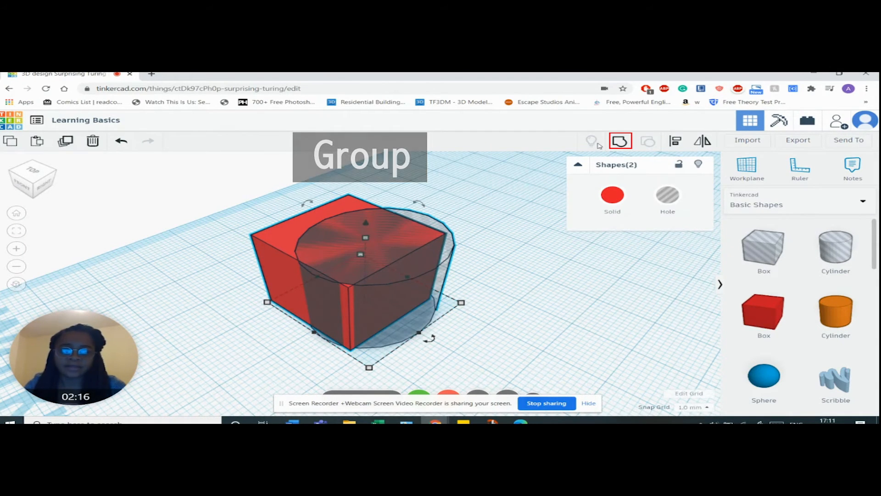
click(617, 142)
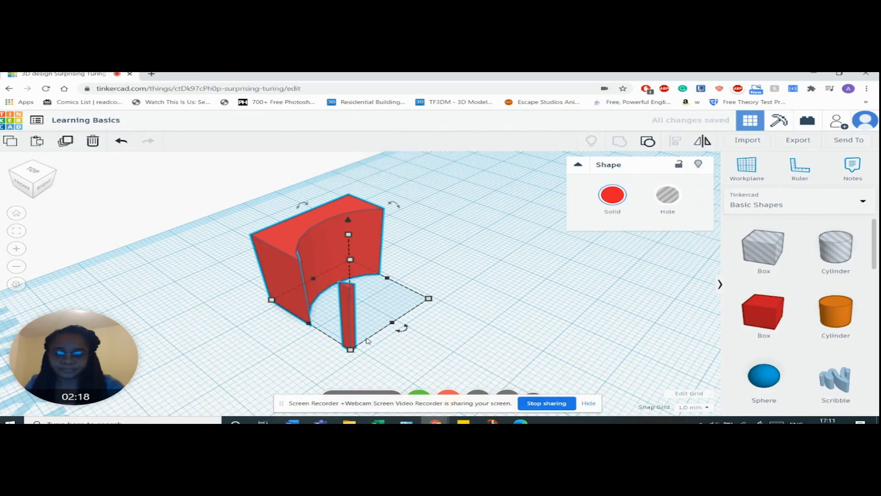
right_drag(453, 307, 517, 319)
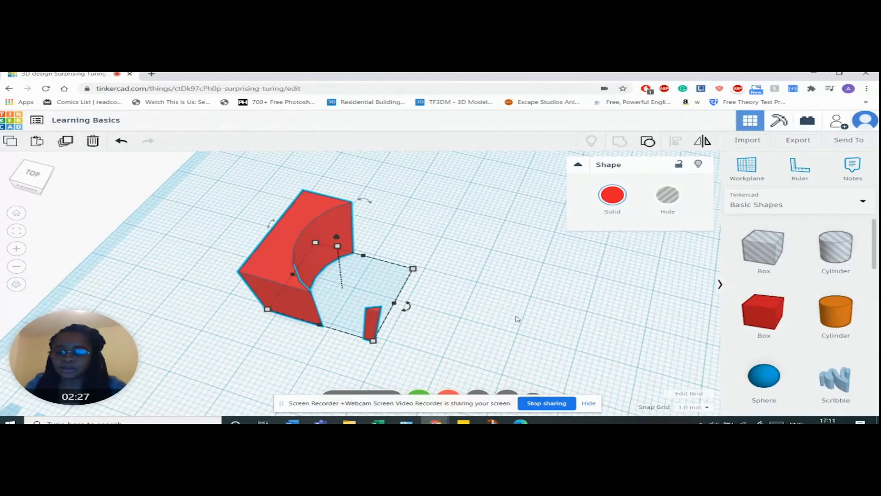
click(122, 143)
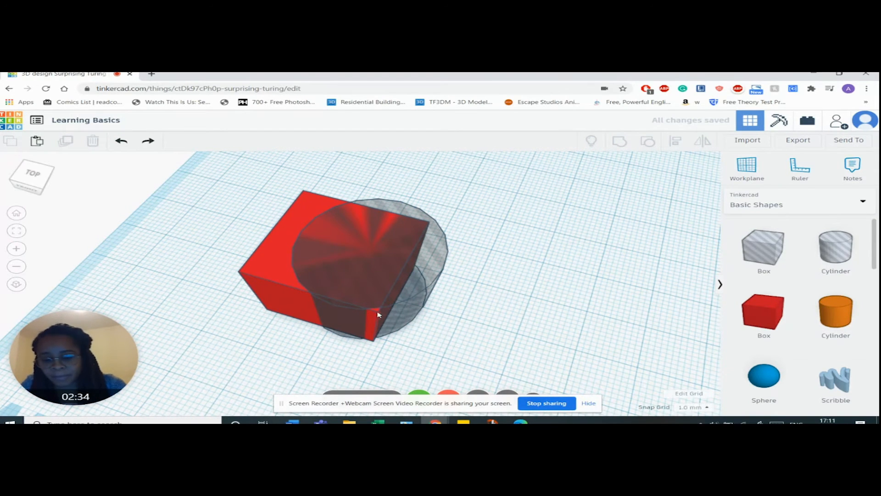
Step: Resize the cylinder hole slightly and move it so that its edge cuts centrally into the box's right side
click(388, 256)
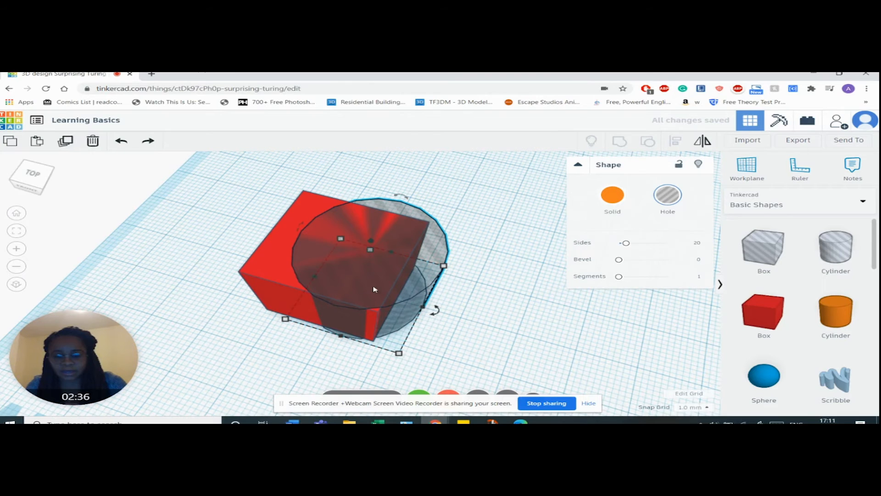
drag(399, 353, 398, 349)
right_drag(486, 337, 379, 286)
key(Left)
key(Left)
key(Right)
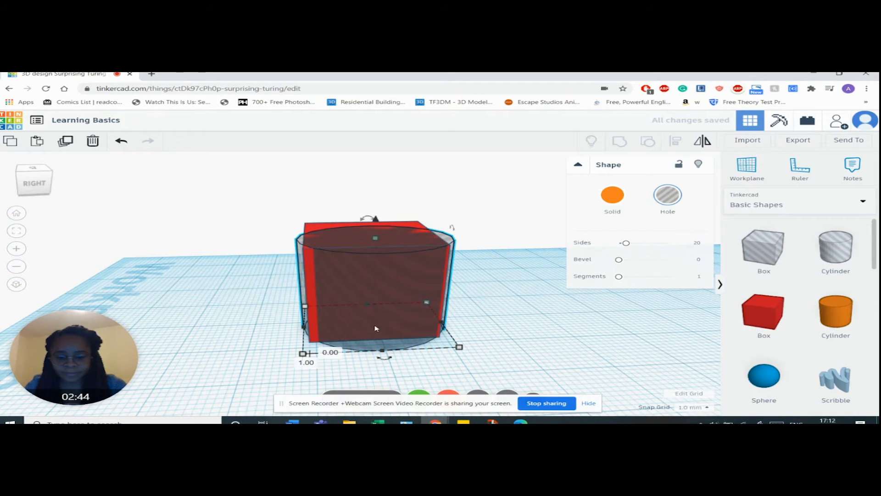
right_drag(344, 352, 390, 354)
drag(390, 353, 387, 355)
right_drag(521, 280, 362, 264)
drag(392, 279, 391, 297)
right_drag(346, 321, 558, 348)
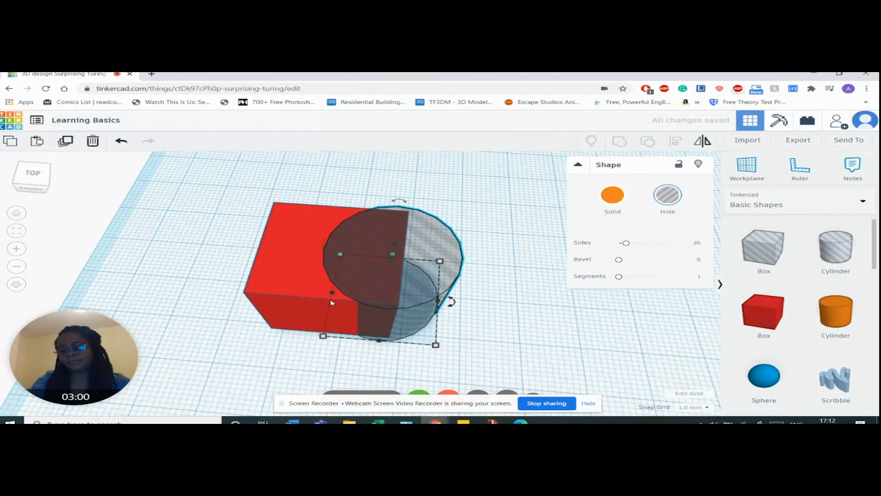
Step: Group the box with the cylinder hole to cut it, and move the cut box further back on the workplane
click(294, 277)
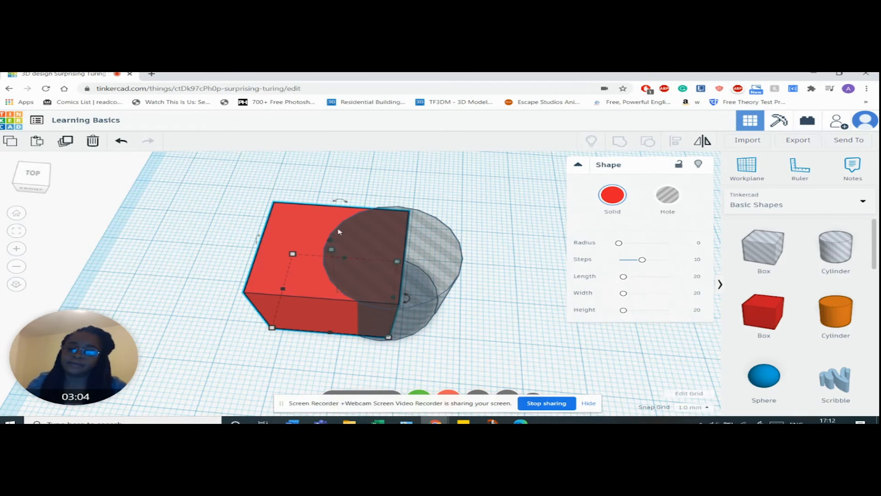
shift+click(437, 243)
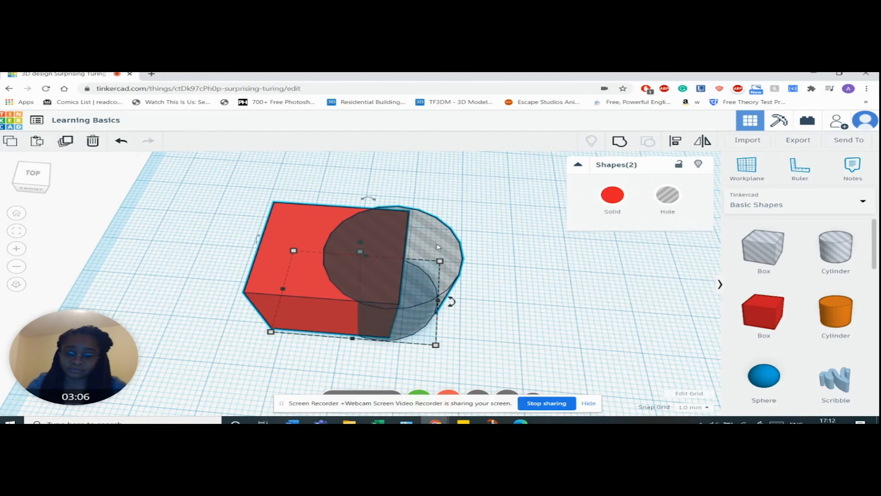
click(620, 143)
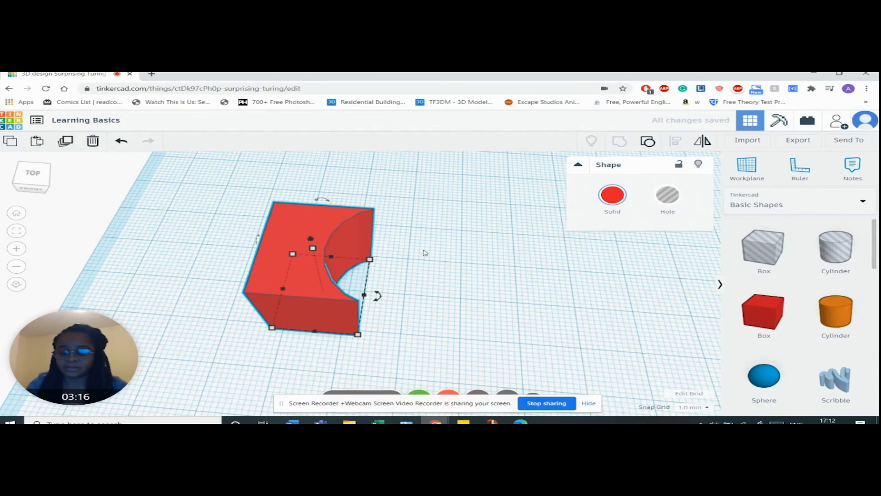
right_drag(450, 254, 503, 275)
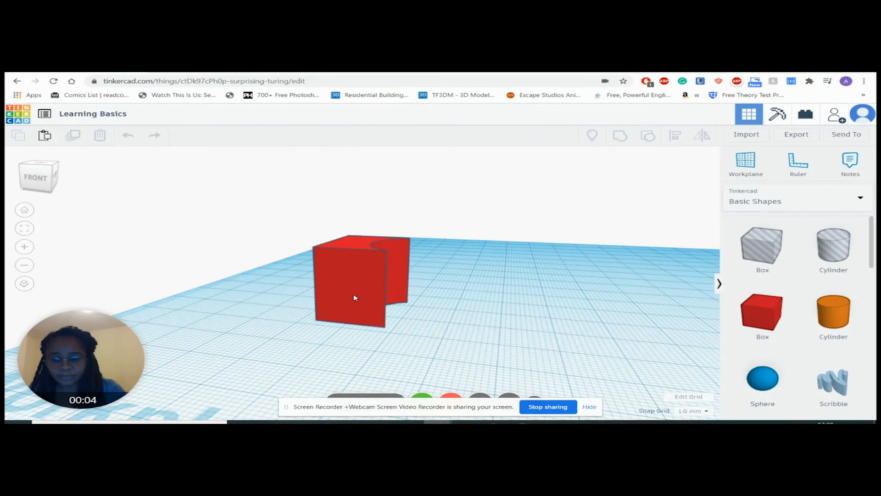
drag(361, 280, 369, 280)
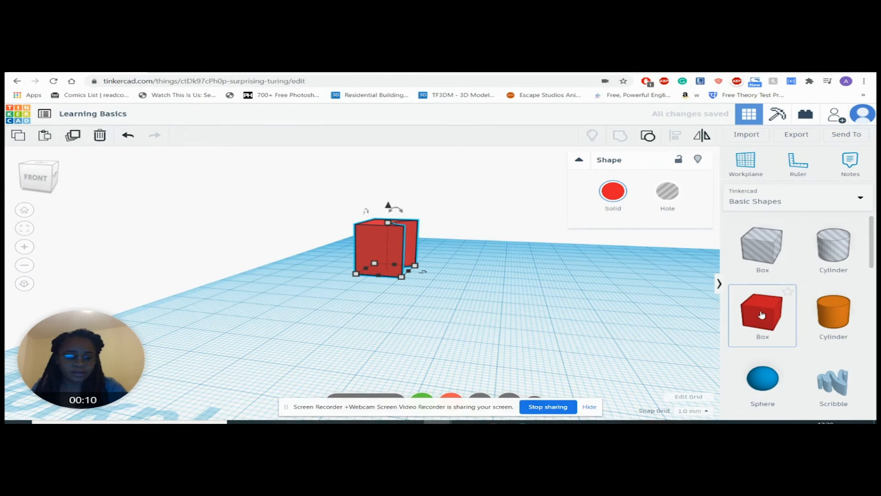
Step: Place a new solid red box and a sphere side by side in front of the cut box
drag(763, 318, 474, 336)
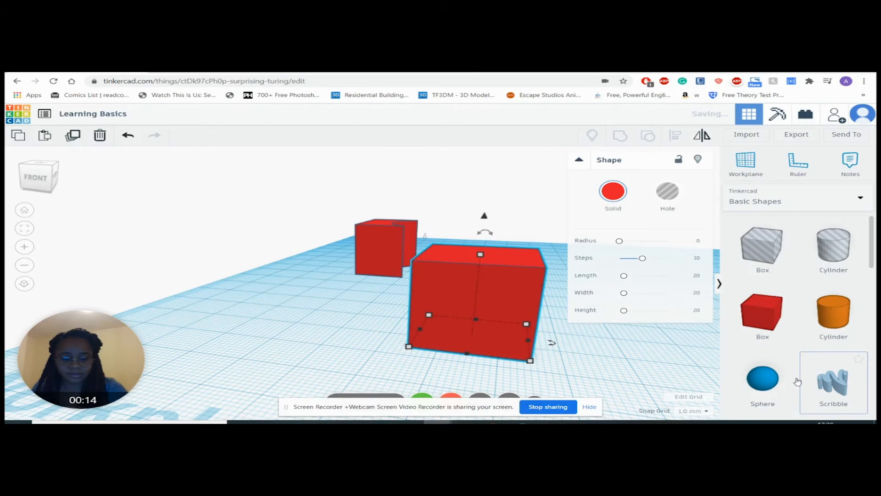
drag(766, 383, 612, 358)
scroll(556, 316, down, 2)
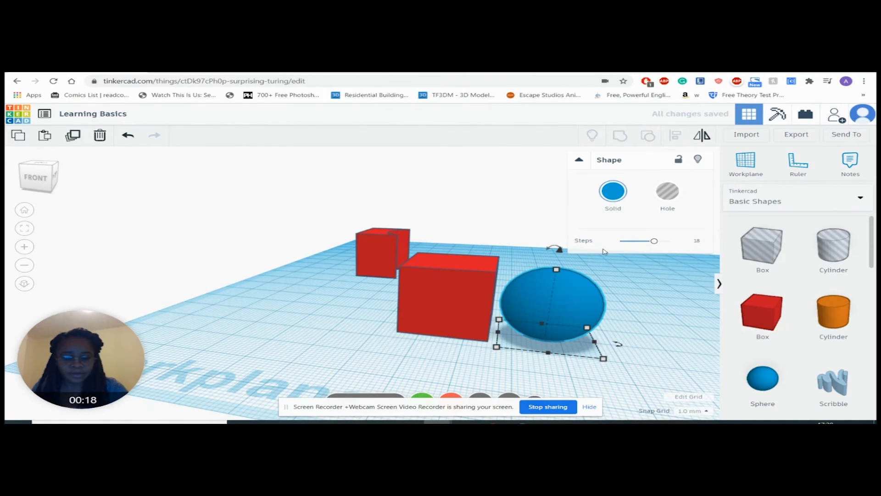
Step: Turn the sphere into a hole, move it 4 mm sideways, and enlarge its footprint to about 28 by 29 mm
click(666, 198)
drag(573, 310, 595, 310)
scroll(596, 310, down, 2)
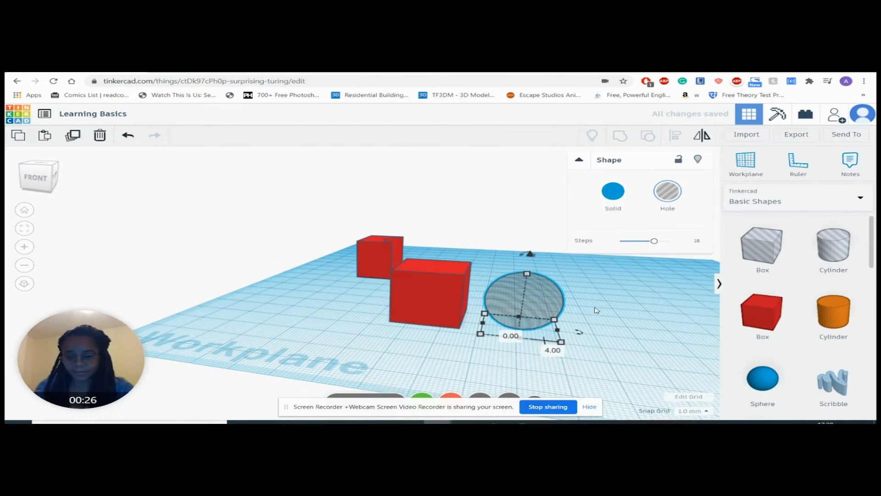
right_drag(608, 321, 525, 336)
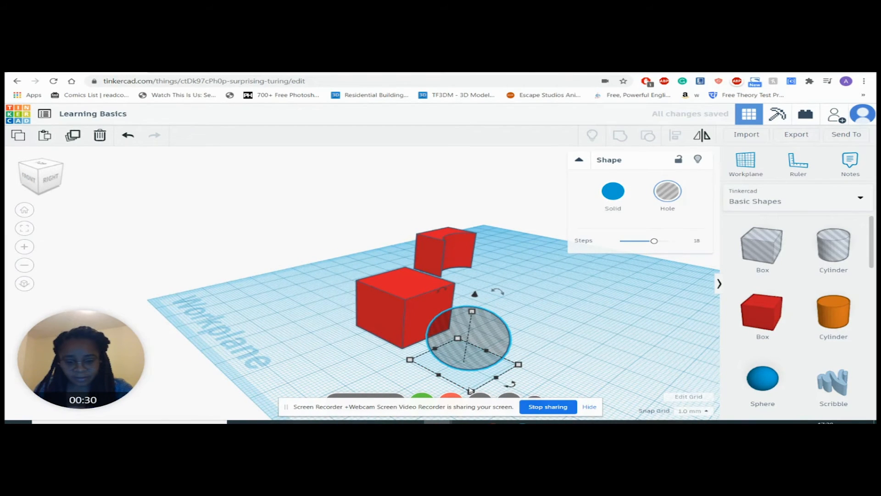
drag(527, 366, 573, 367)
scroll(463, 367, down, 1)
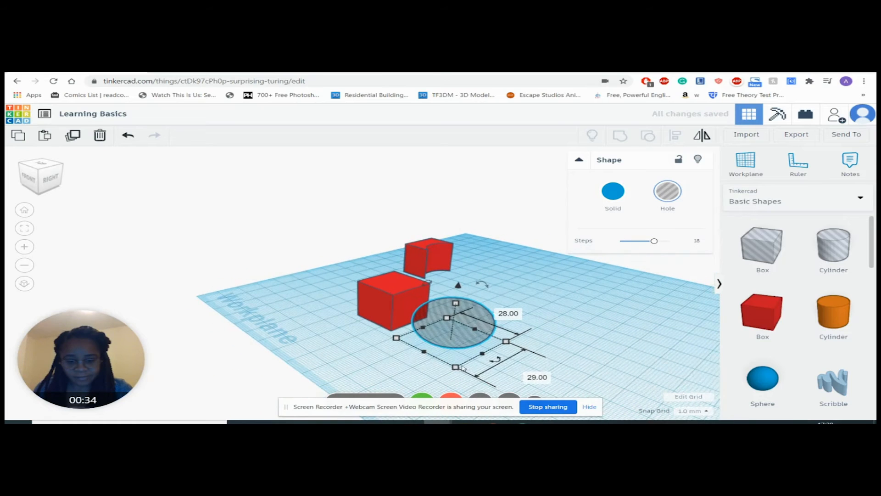
Step: Adjust the sphere hole's footprint once more and move the hole into the new box so that they overlap
drag(456, 368, 452, 383)
drag(457, 337, 397, 305)
drag(449, 315, 438, 312)
drag(376, 307, 385, 312)
right_drag(376, 324, 360, 296)
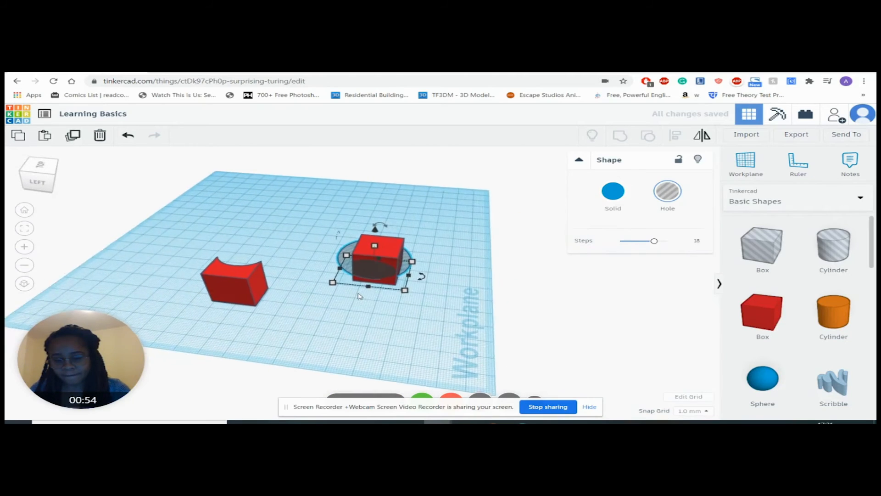
Step: Shrink the sphere hole's footprint to about 21 by 24 mm and fit it inside the box so it protrudes slightly through the side faces
scroll(360, 296, up, 5)
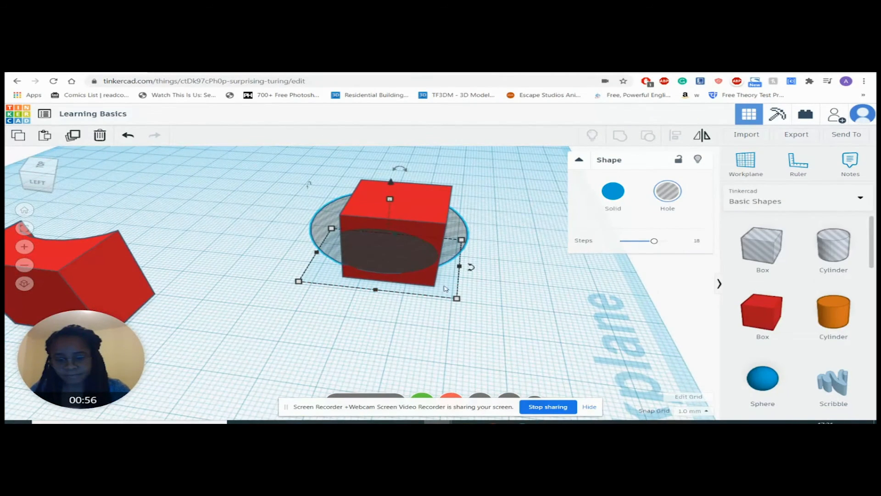
drag(457, 298, 411, 300)
drag(363, 251, 391, 252)
right_drag(484, 271, 311, 345)
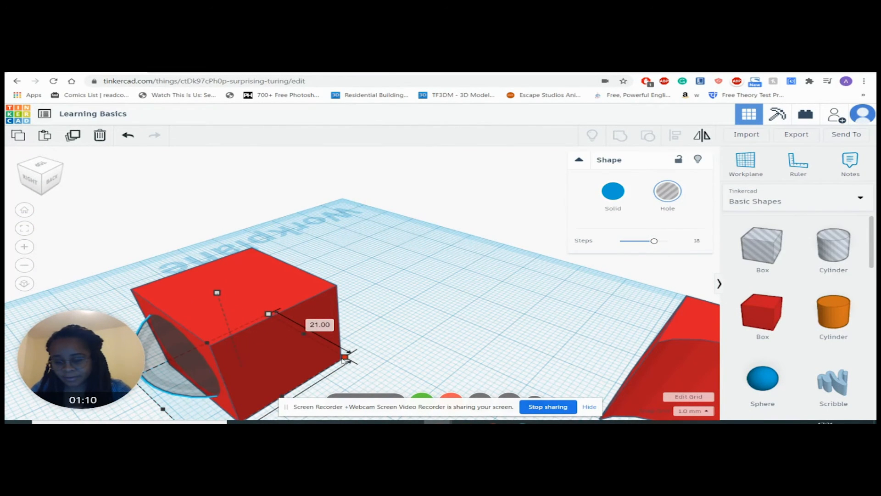
scroll(353, 356, down, 3)
drag(248, 399, 262, 391)
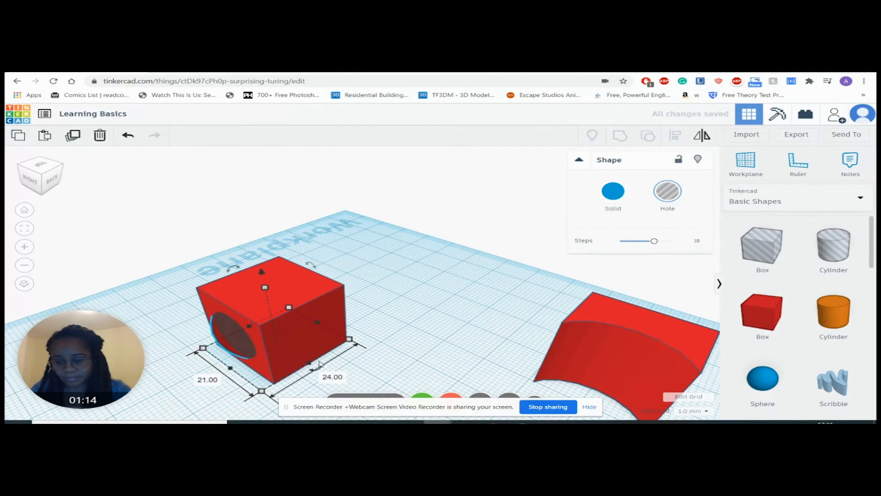
drag(313, 366, 323, 370)
right_drag(377, 373, 248, 327)
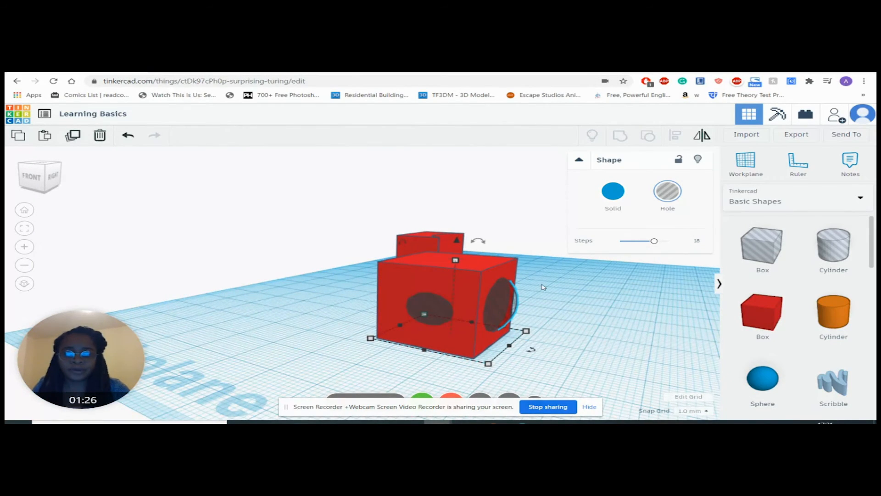
Step: Group the new box with the sphere hole to hollow it out, and inspect the openings from the side
scroll(539, 288, up, 2)
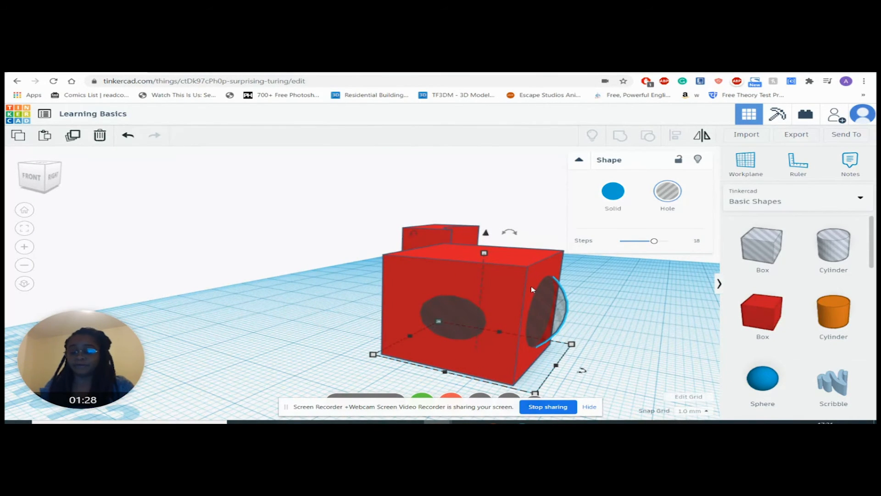
click(414, 268)
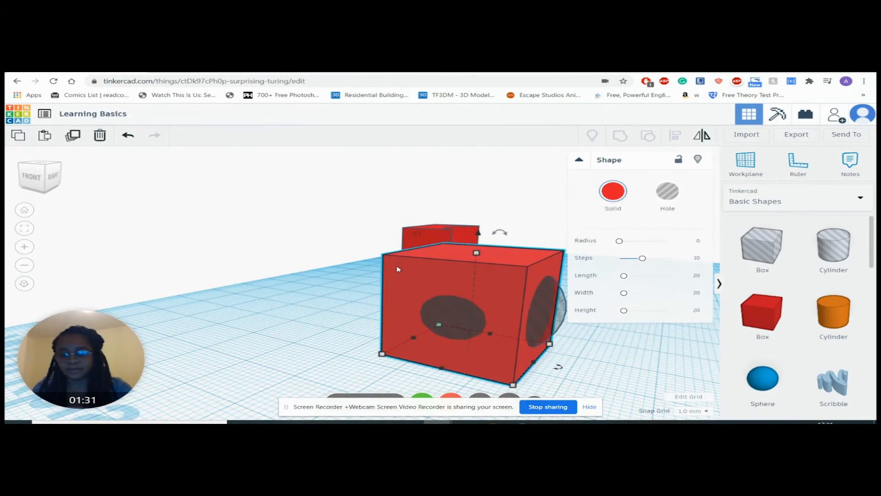
shift+click(558, 302)
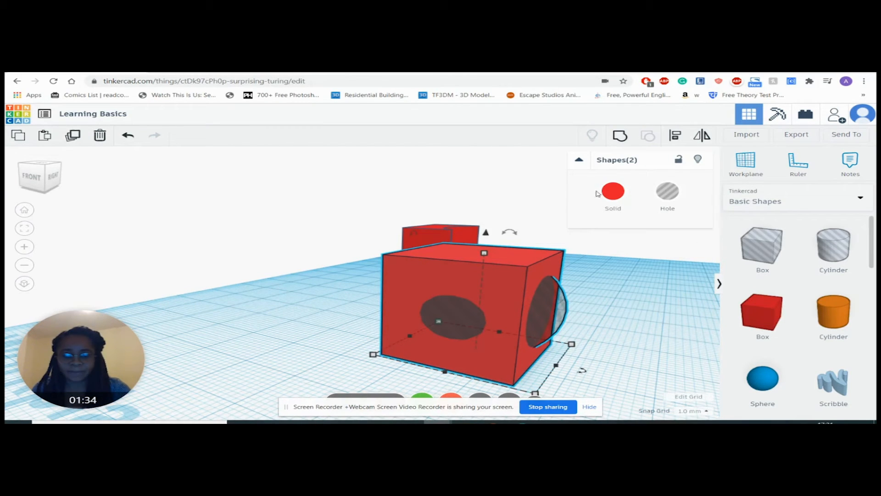
click(623, 138)
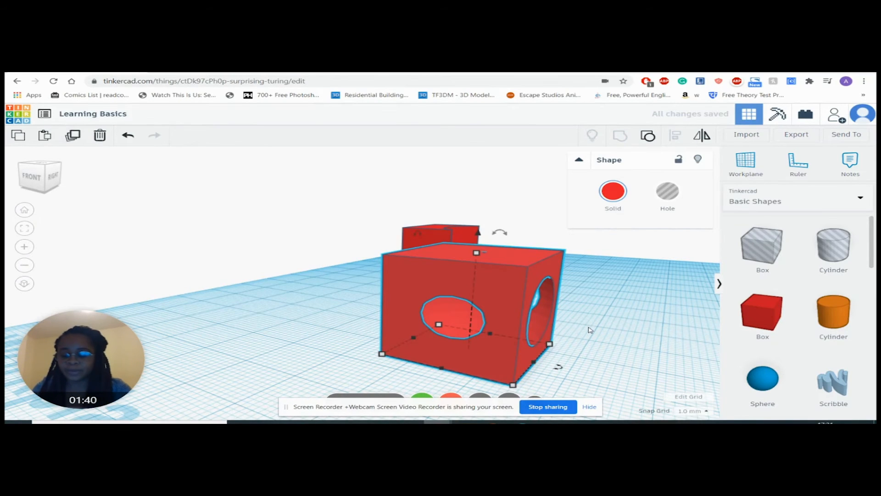
right_drag(618, 321, 434, 328)
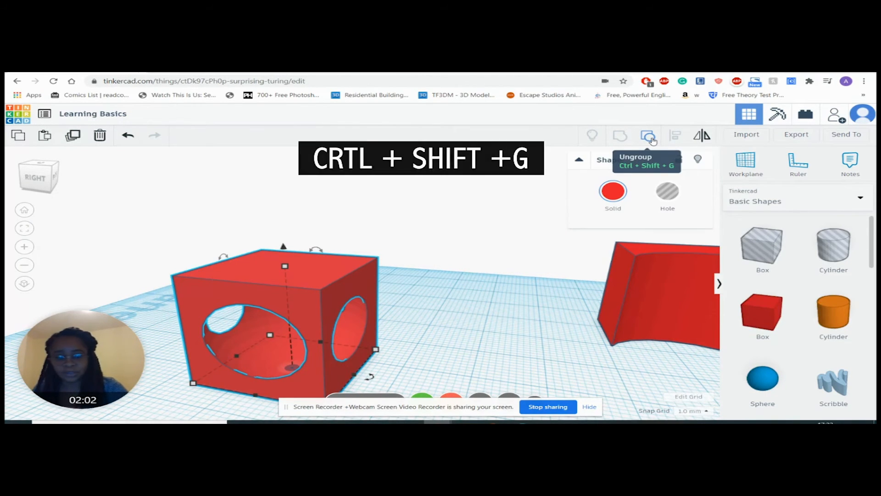
Step: Ungroup the hollowed box into its box and sphere hole, and group them again
click(649, 136)
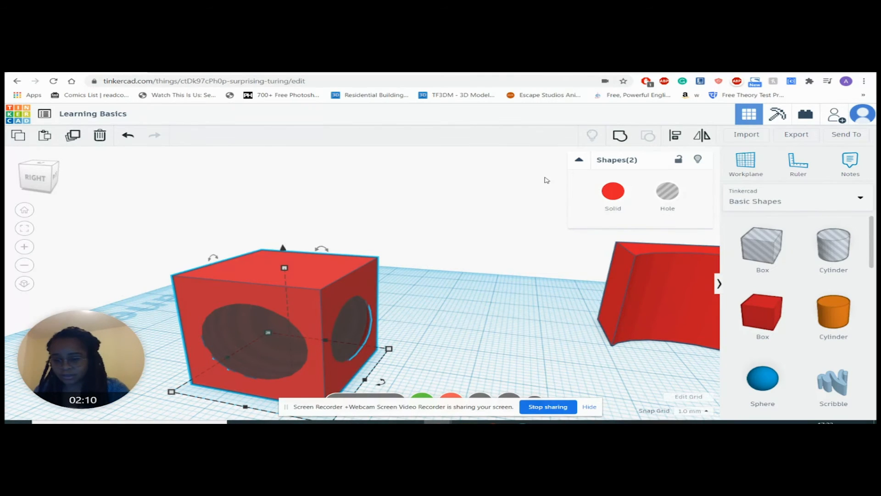
click(620, 137)
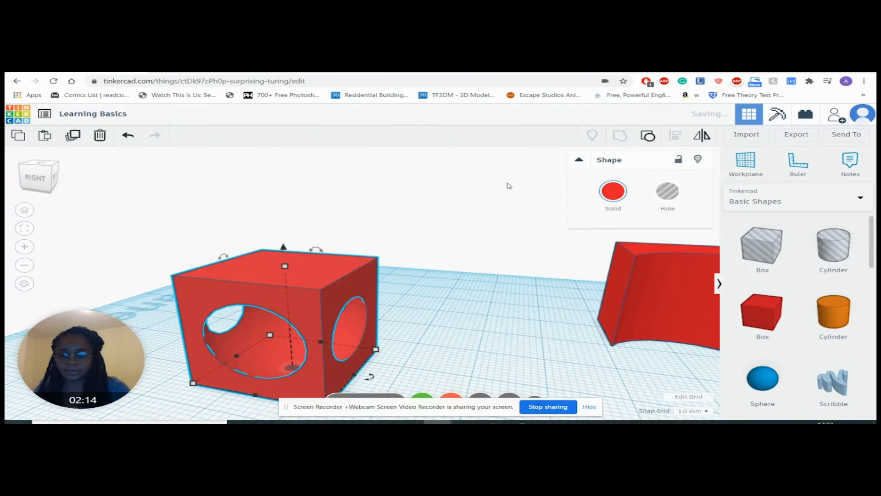
right_drag(439, 293, 643, 252)
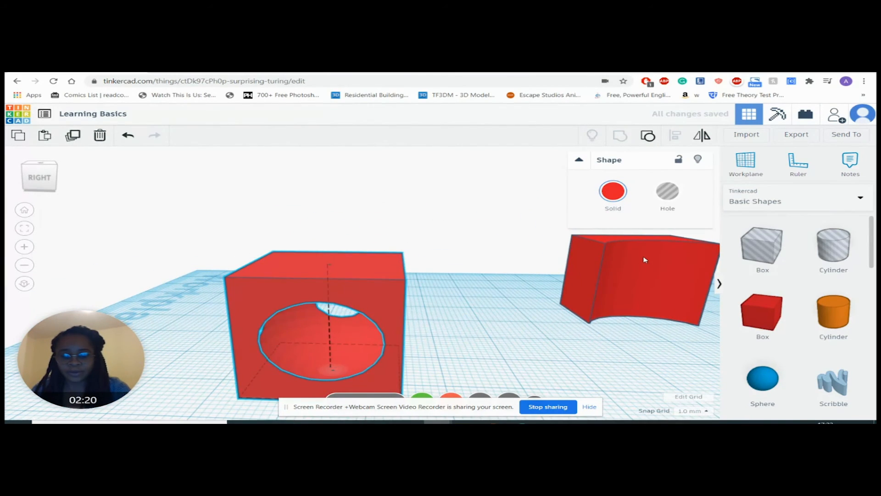
Step: Ungroup the box with the curved cut into its solid box and cylinder hole, viewed from above
click(645, 259)
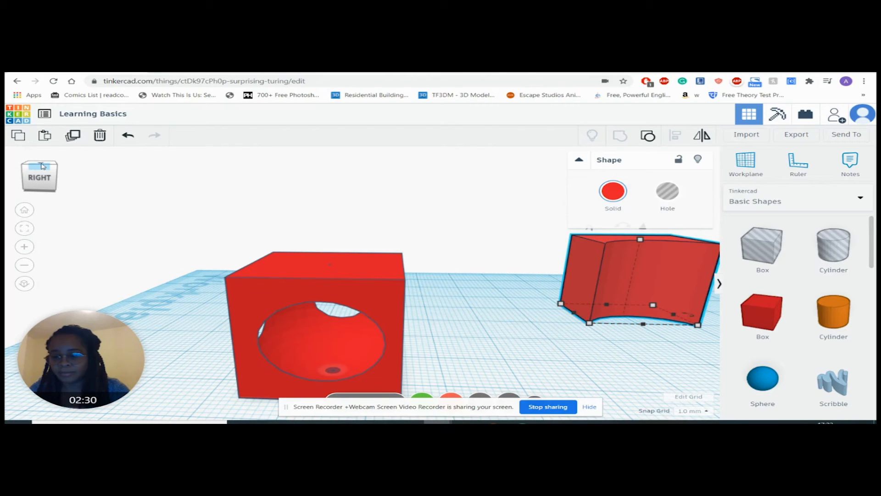
click(41, 164)
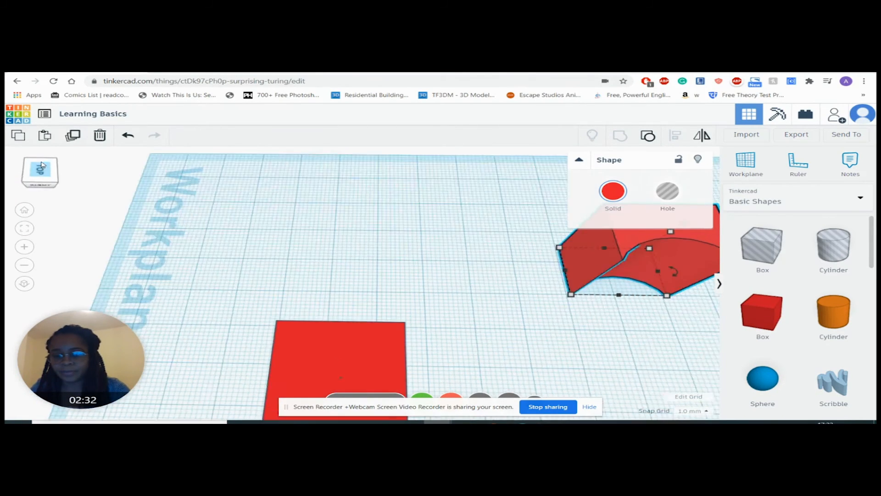
middle_drag(444, 269, 304, 262)
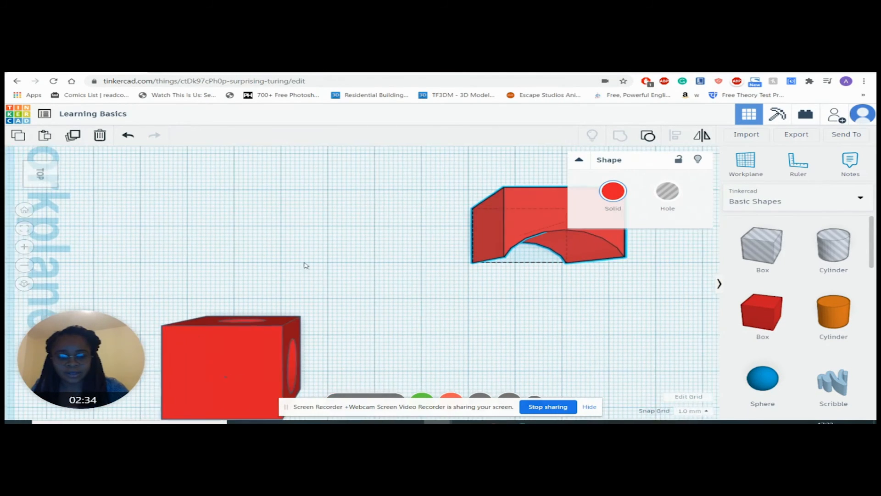
click(651, 139)
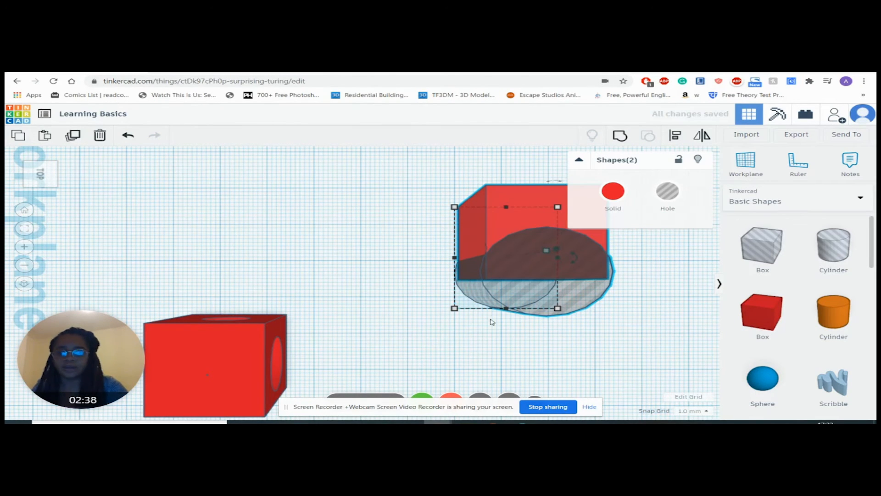
Step: Group the box with the cylinder hole again and inspect the curved cut from the side
click(620, 137)
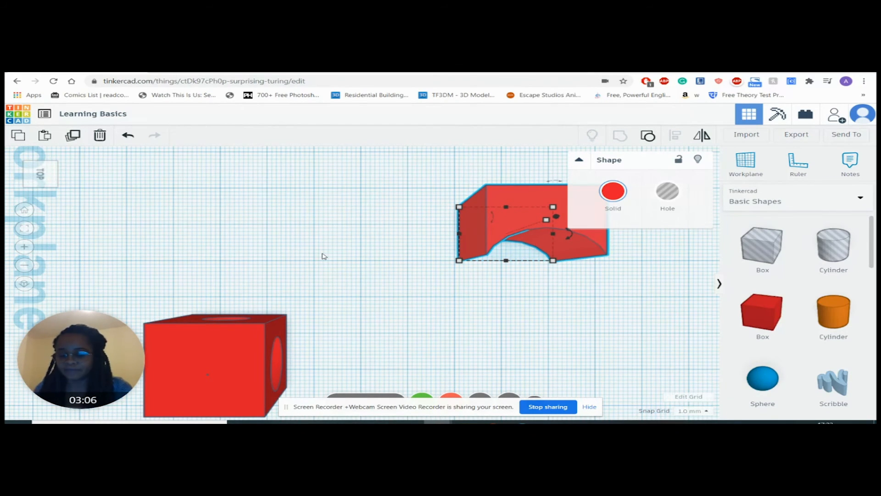
right_drag(323, 242, 312, 182)
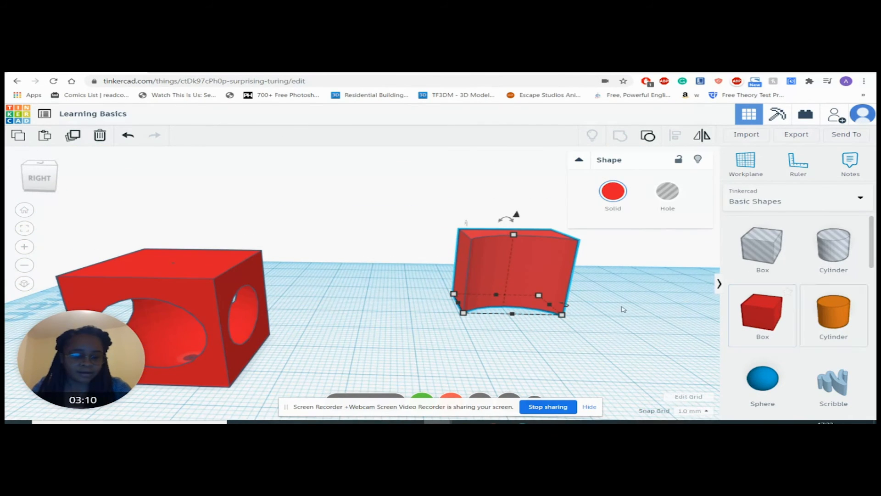
Step: Place a solid box in front of the curved piece and an orange cylinder close beside it
scroll(623, 309, down, 5)
click(762, 314)
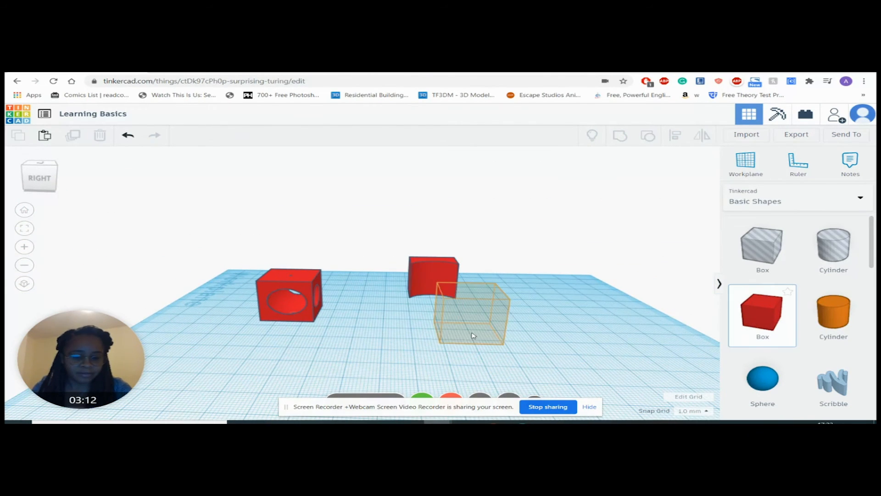
click(472, 336)
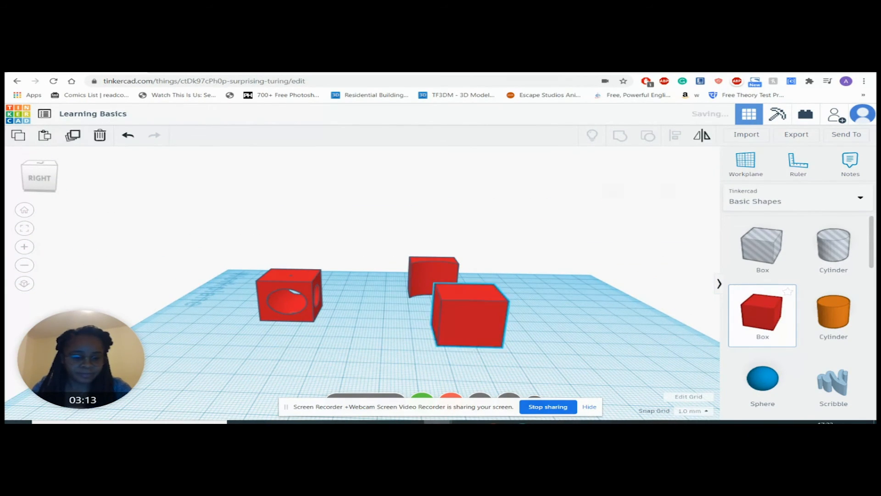
click(834, 321)
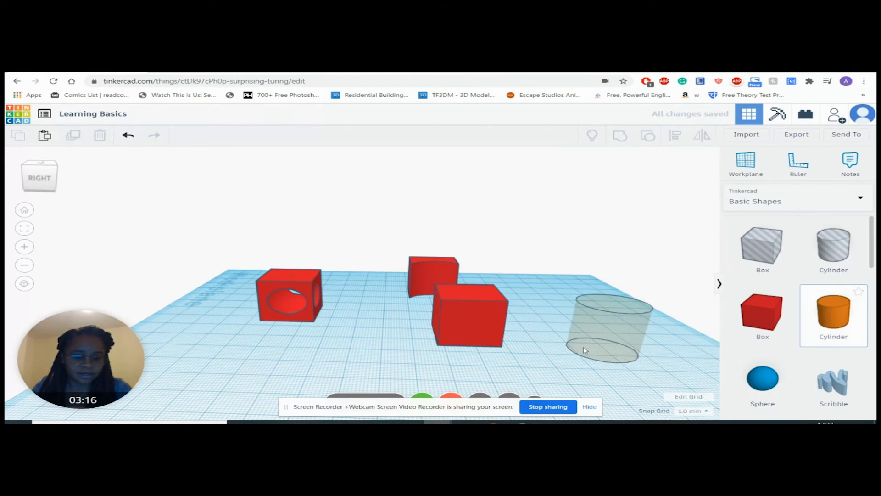
click(538, 348)
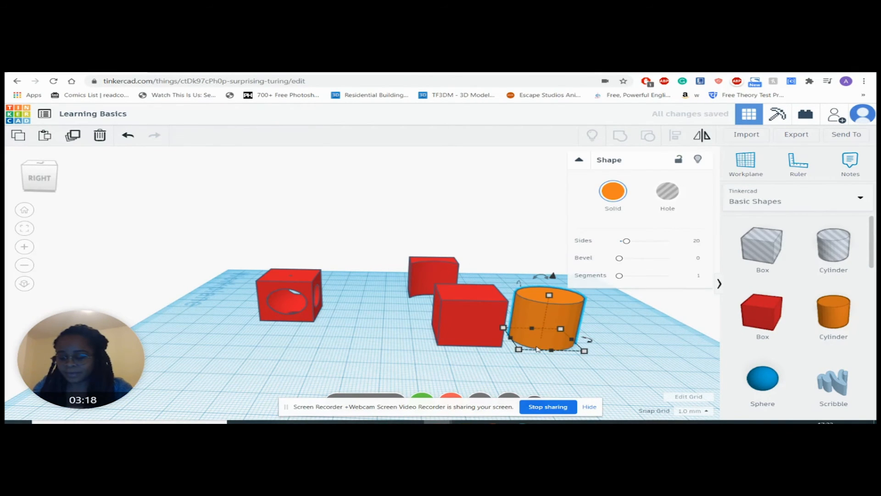
Step: Group the new box and the orange cylinder into one solid shape
right_drag(587, 350, 584, 370)
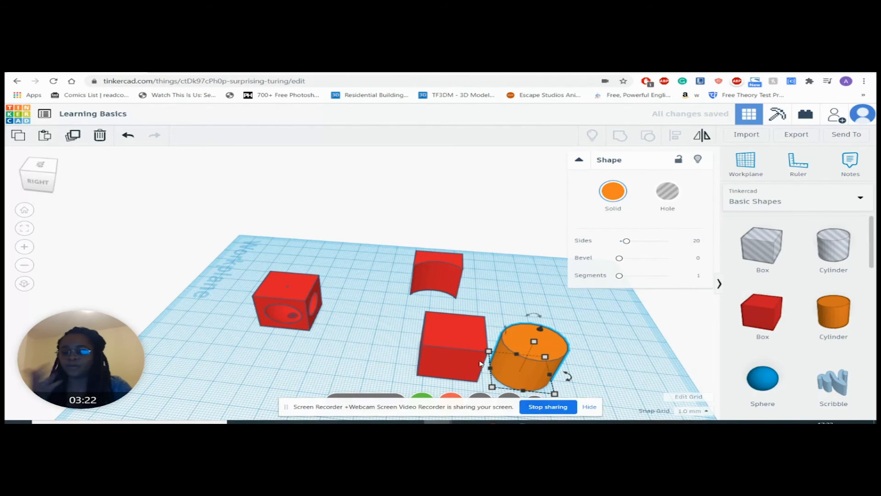
click(462, 346)
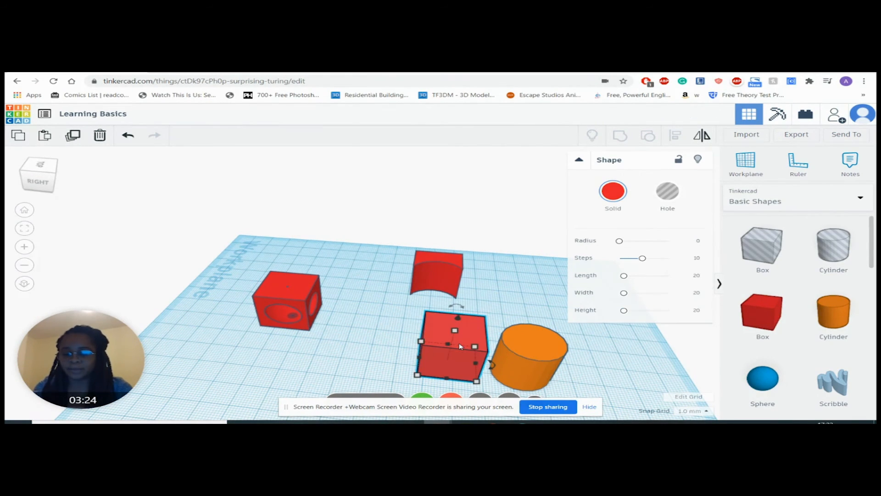
shift+click(548, 357)
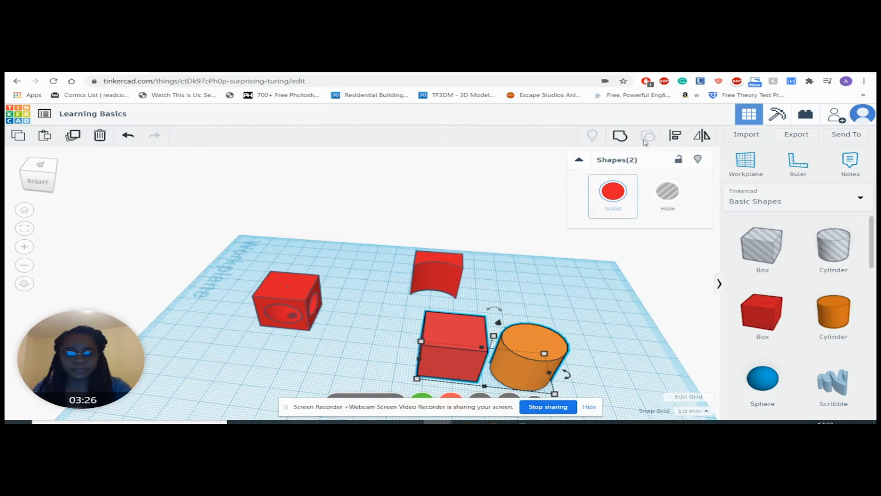
click(620, 137)
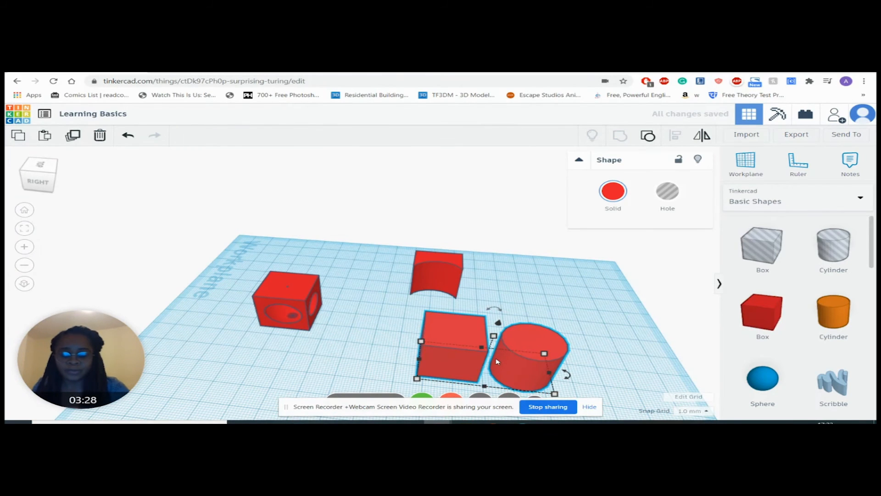
Step: Rotate the grouped box and cylinder so they tilt together, with the box raised above the workplane
mouse_move(572, 377)
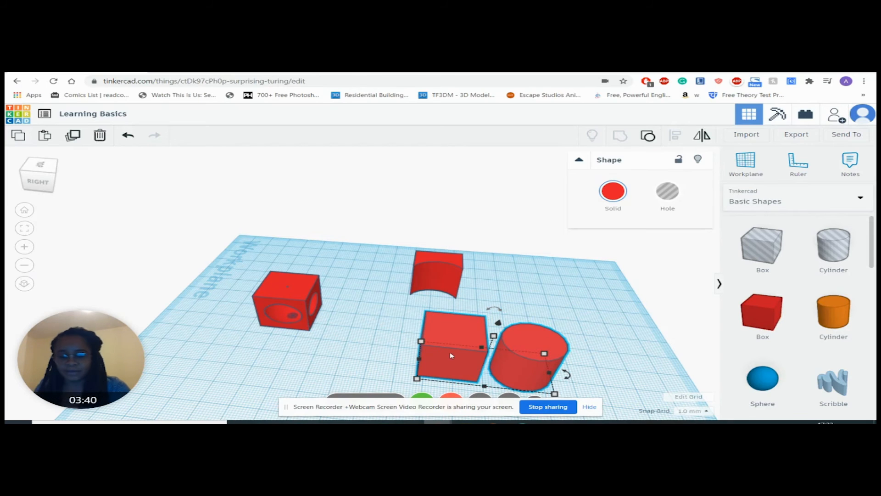
scroll(577, 350, down, 2)
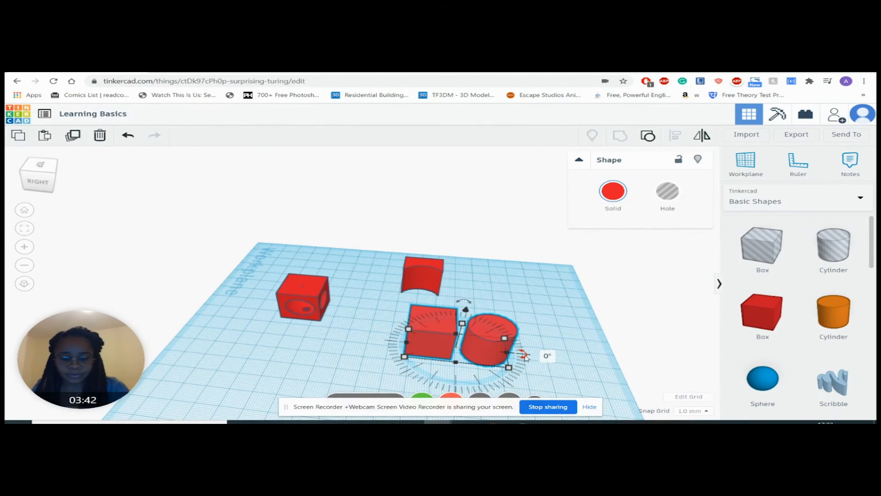
mouse_move(473, 303)
mouse_down()
mouse_move(484, 325)
mouse_move(468, 307)
mouse_up()
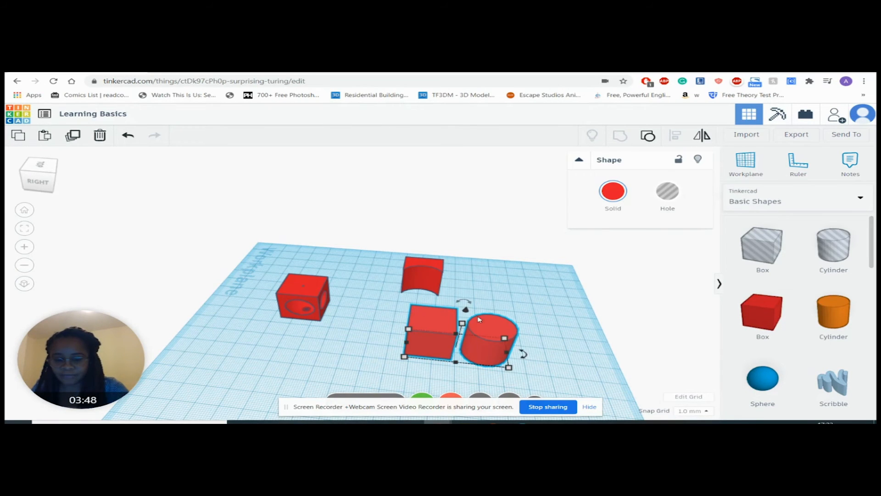
mouse_move(509, 367)
mouse_down()
mouse_move(533, 375)
mouse_move(514, 359)
mouse_move(424, 361)
mouse_move(647, 398)
mouse_move(523, 381)
mouse_move(524, 373)
mouse_up()
drag(474, 315, 570, 263)
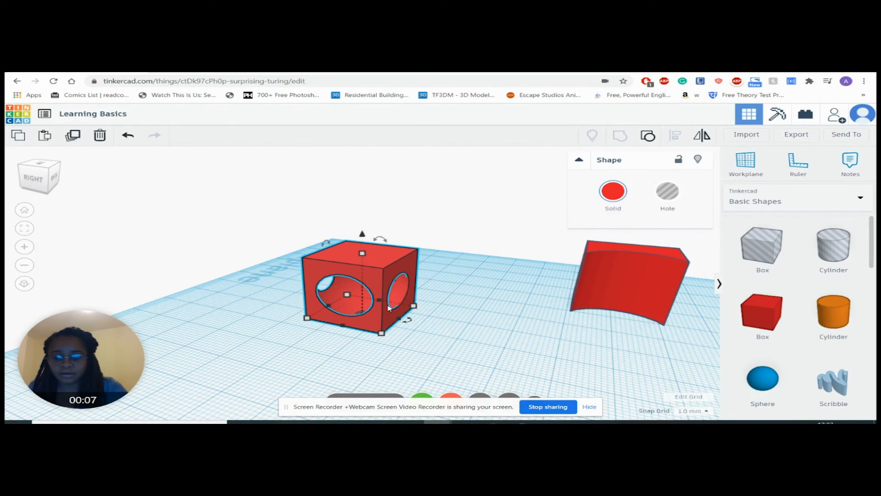
Step: Inspect the hollowed box and the tilted box-and-cylinder group from several sides and close up
click(613, 191)
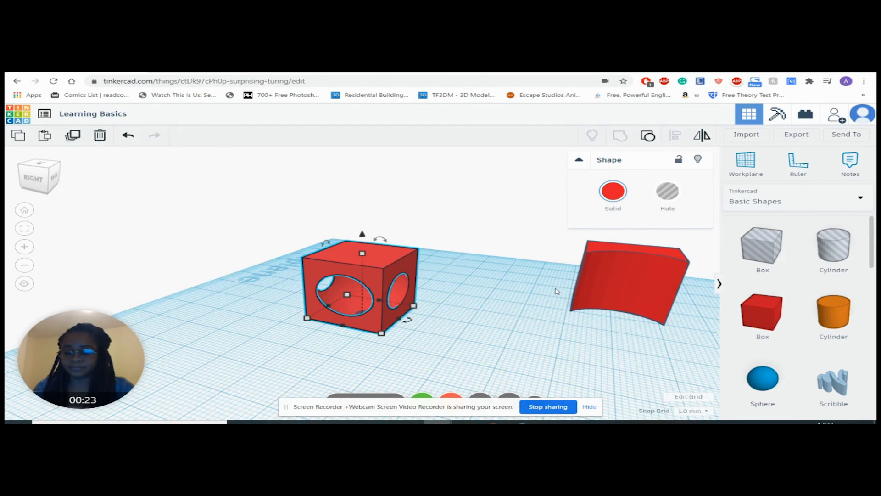
right_drag(560, 303, 615, 291)
click(604, 285)
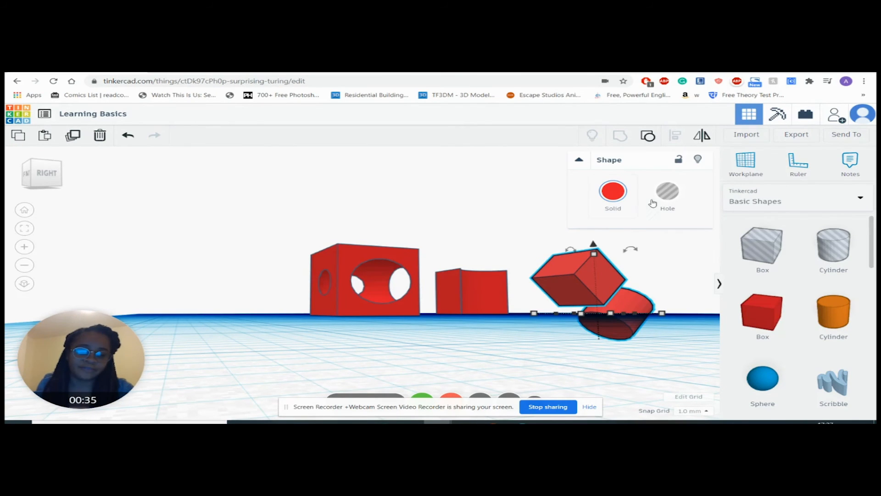
right_drag(550, 266, 612, 289)
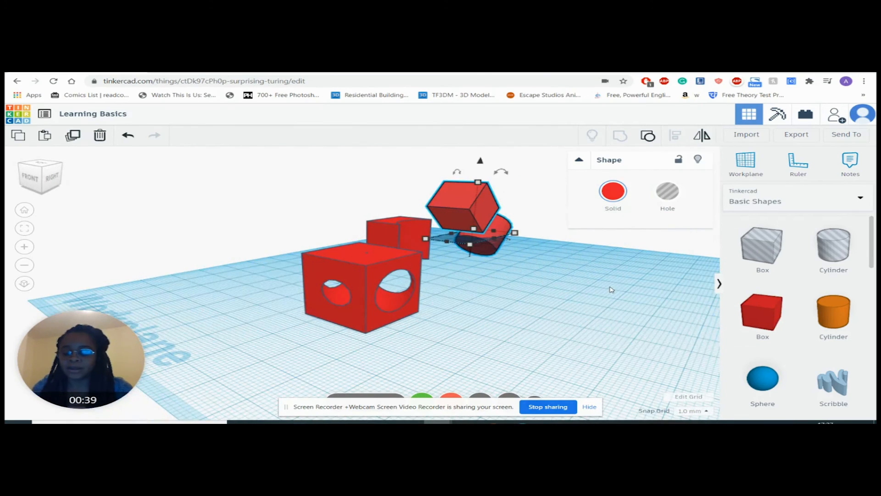
key(f)
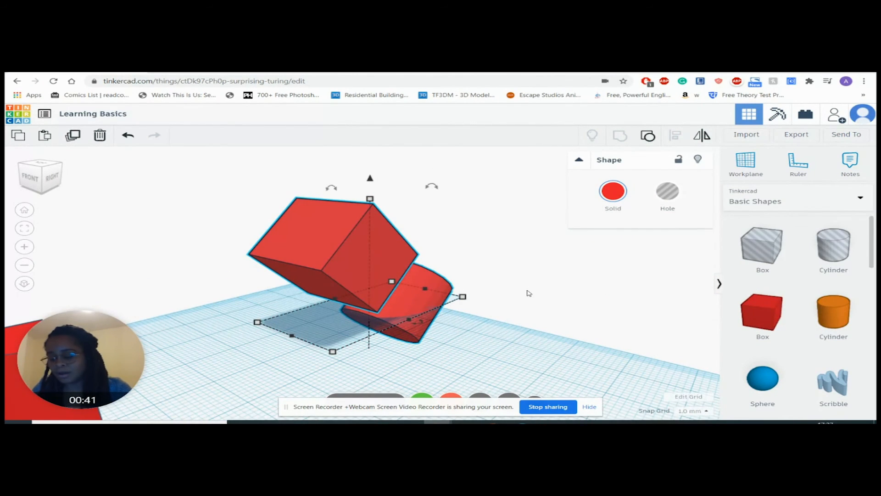
right_drag(559, 301, 396, 303)
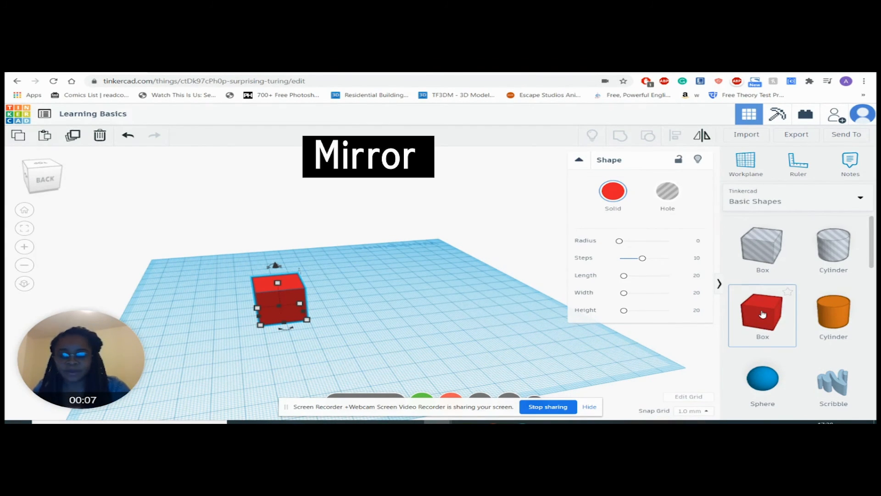
Step: Place two more solid boxes beside the first to form a row of three
drag(767, 314, 292, 349)
drag(763, 315, 312, 358)
right_drag(425, 348, 569, 342)
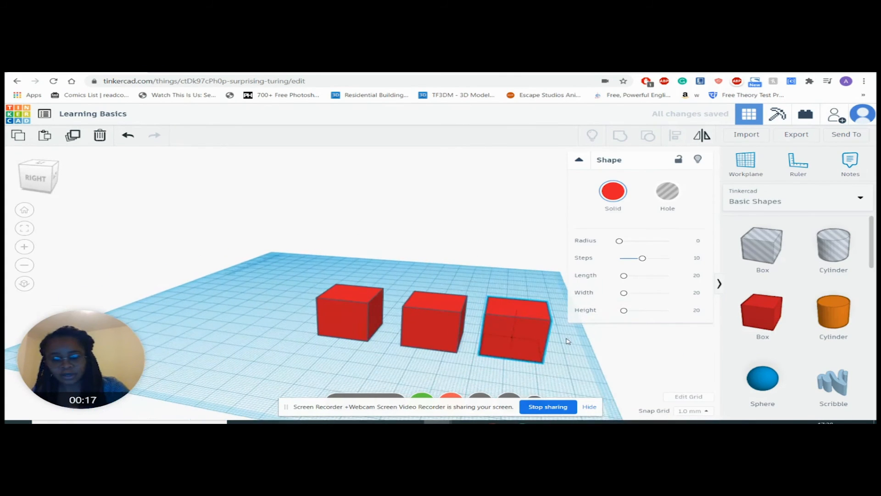
Step: Select all three boxes and move them together 41 mm along the row direction
drag(300, 257, 437, 305)
drag(568, 358, 565, 355)
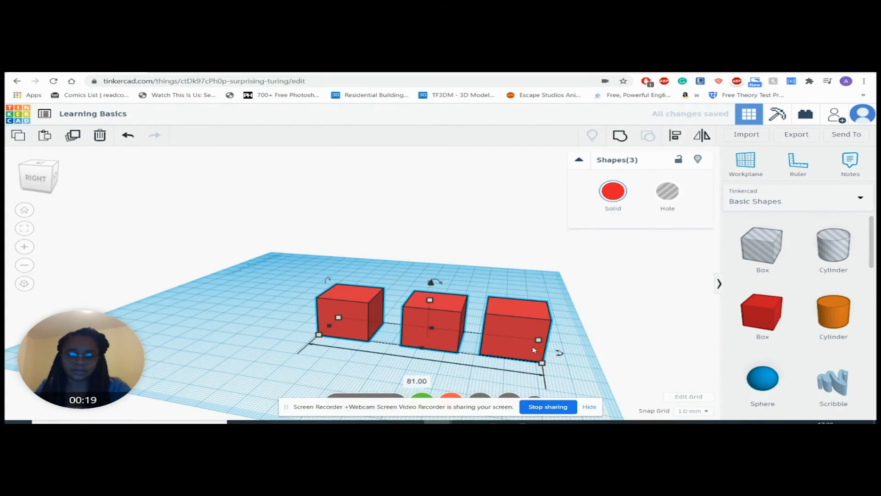
drag(505, 332, 390, 319)
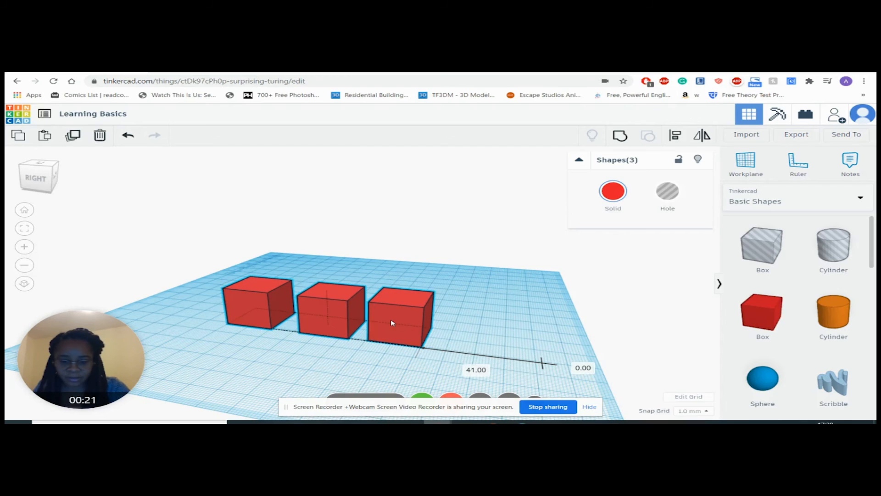
click(442, 223)
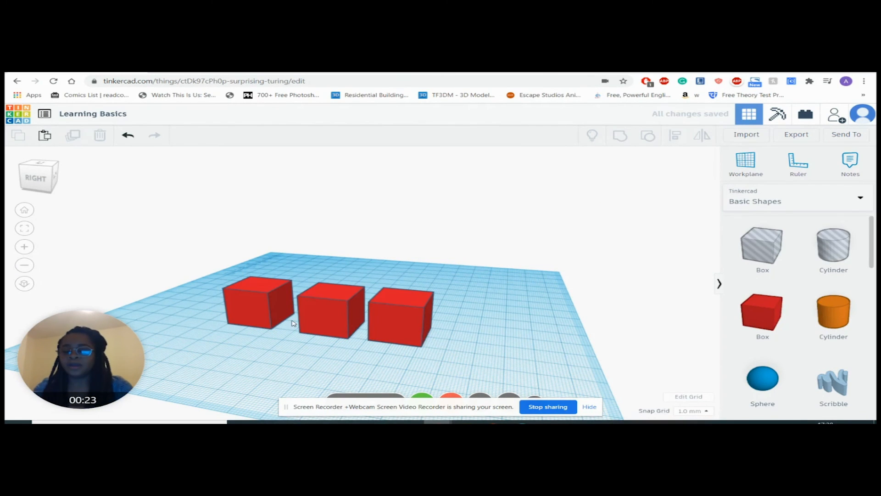
Step: Select the three boxes and stretch them together into long bars with an overall footprint of 53 by 62 mm
click(261, 298)
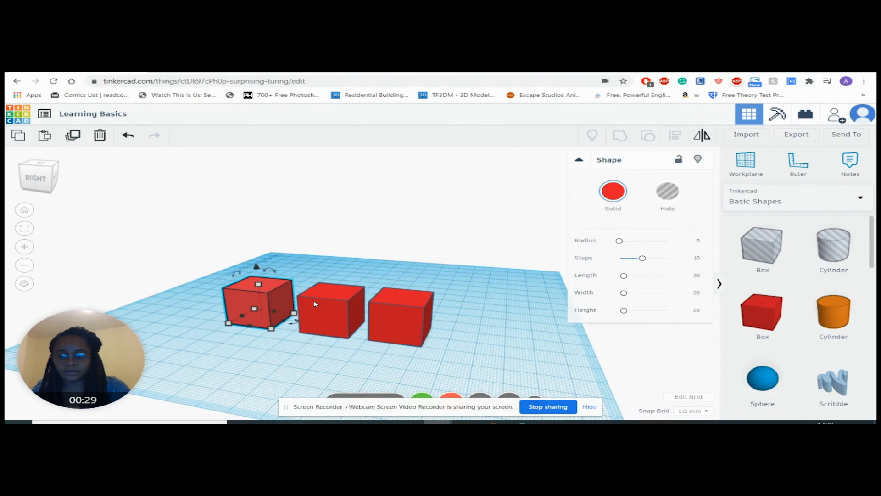
shift+click(321, 307)
shift+click(393, 307)
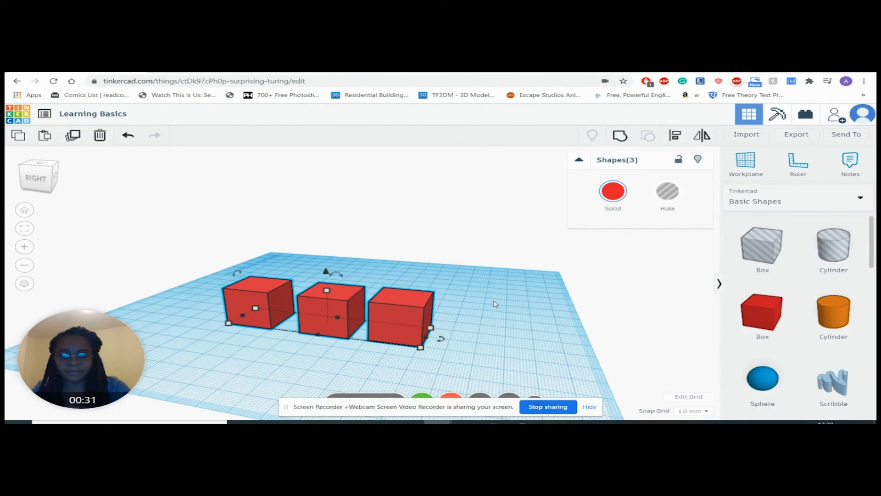
drag(420, 347, 302, 389)
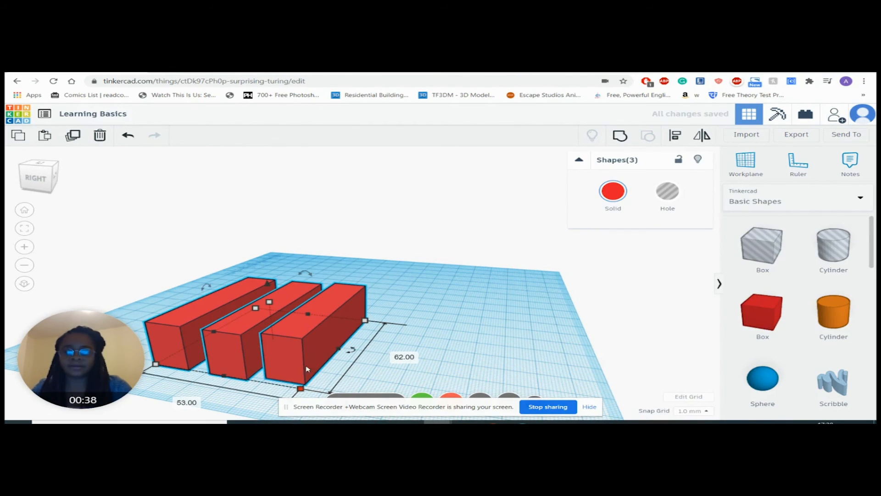
Step: Mirror the three bars along the row direction and rotate them into a vertical stack, viewed from the back
click(707, 140)
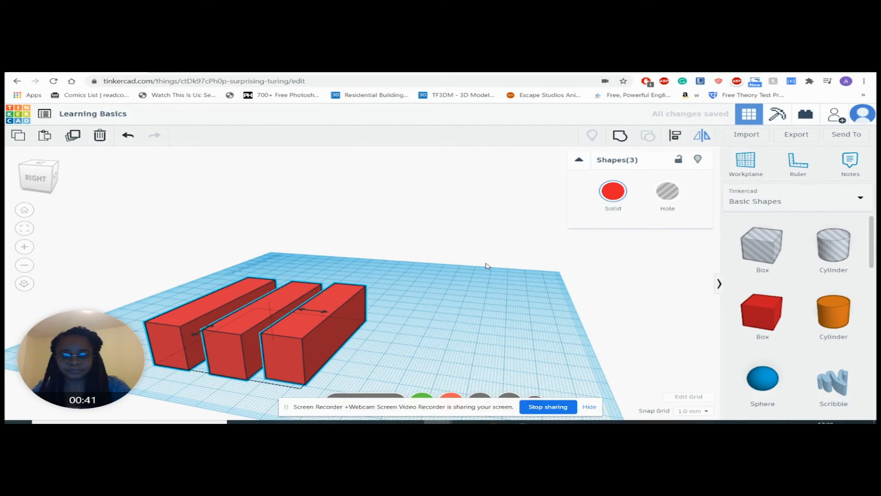
click(329, 312)
mouse_move(310, 278)
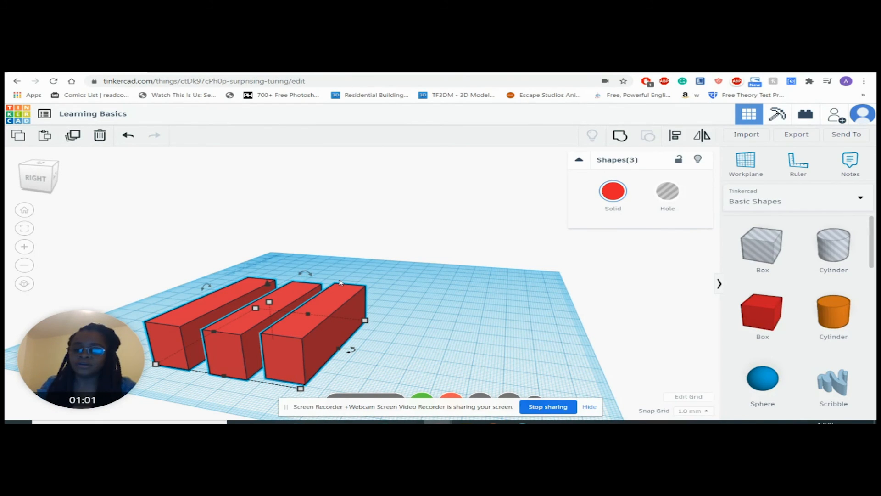
drag(310, 275, 342, 303)
right_drag(385, 293, 232, 278)
scroll(241, 237, up, 5)
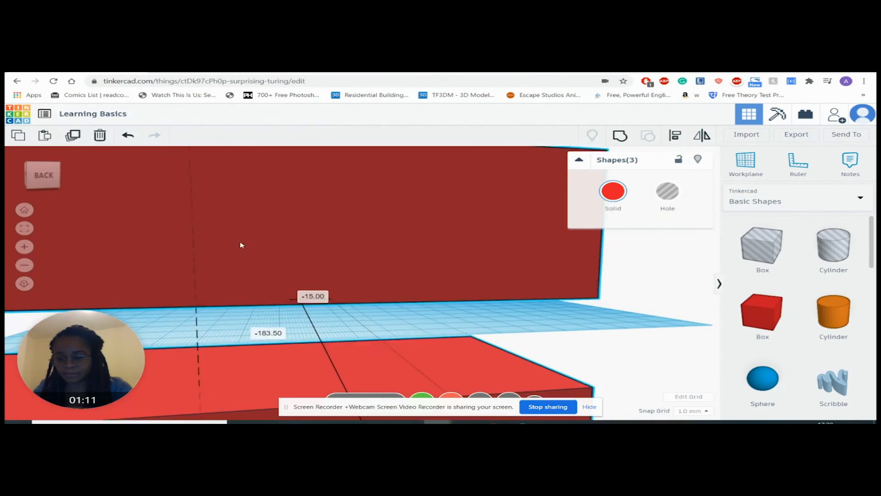
scroll(242, 245, down, 5)
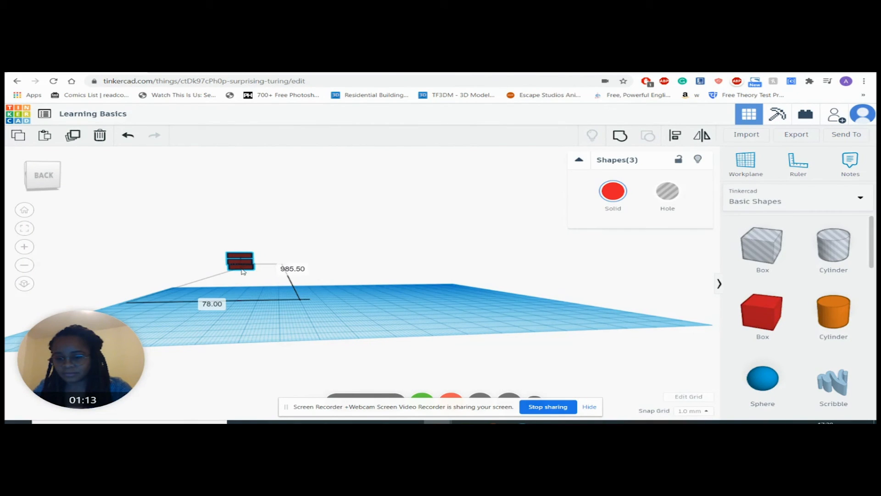
click(128, 136)
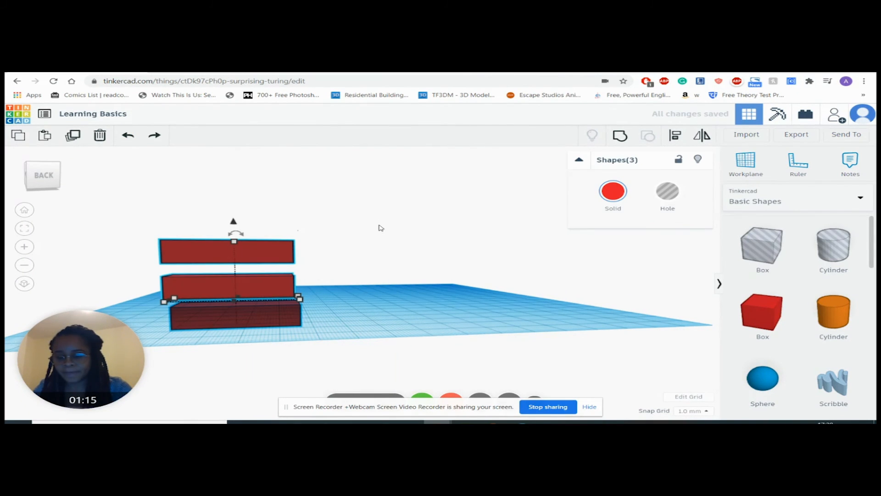
Step: Raise the stack of bars by 21.5 mm so its base sits 5 mm above the workplane
drag(233, 221, 234, 186)
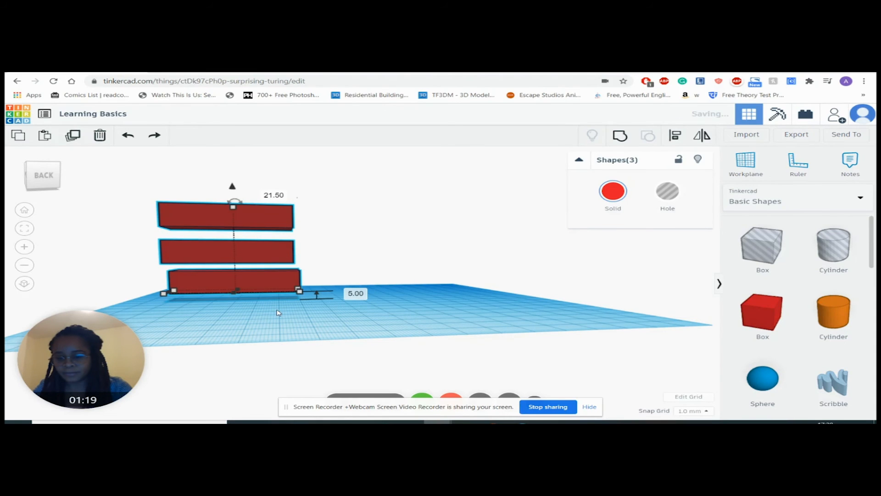